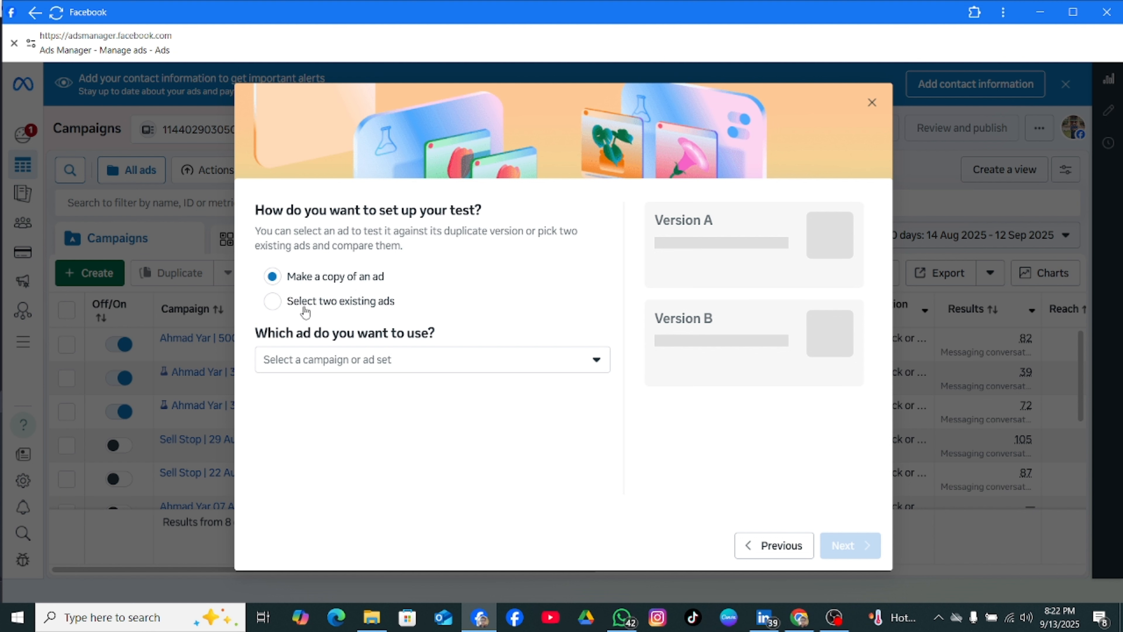
- Set up an A/B test of two existing campaigns, with "300 Per Day | 2 Camp | 3 Sept" as A and "300 Per Day | 1 Camp | 3 Sept" as B
{"action": "left_click", "coordinate": [287, 306]}
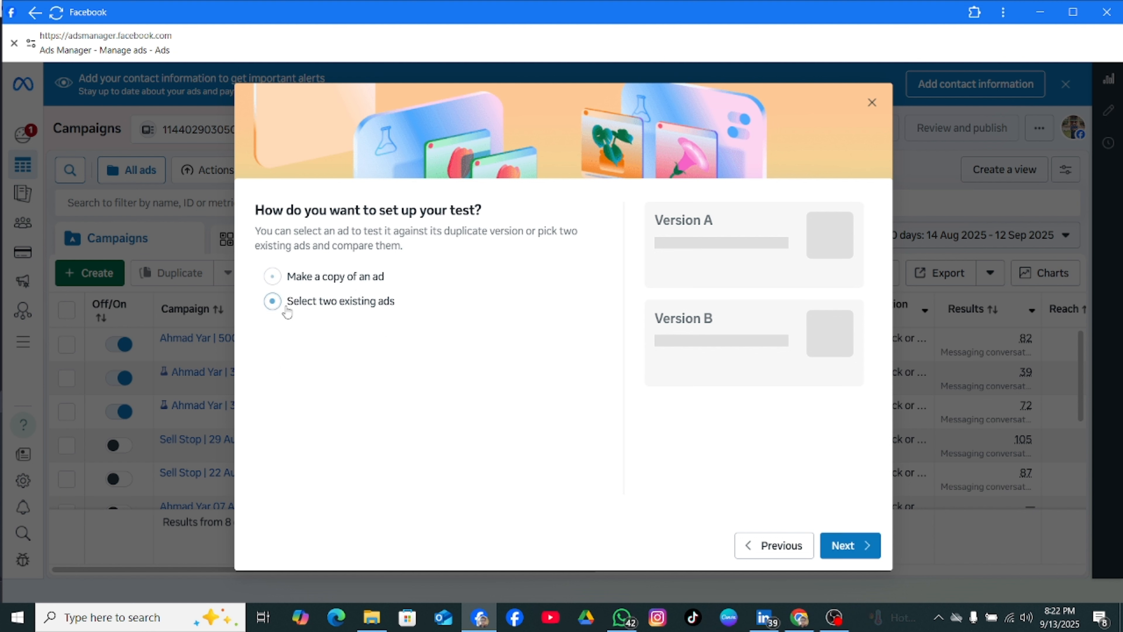
{"action": "left_click", "coordinate": [845, 545]}
{"action": "left_click", "coordinate": [333, 377]}
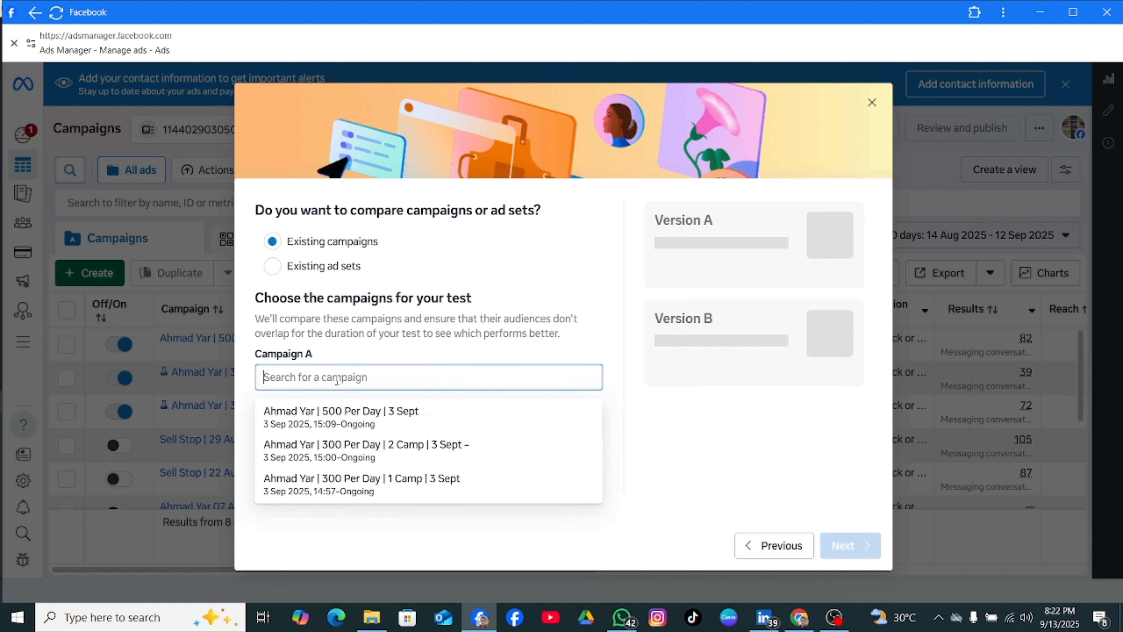
{"action": "left_click", "coordinate": [371, 463]}
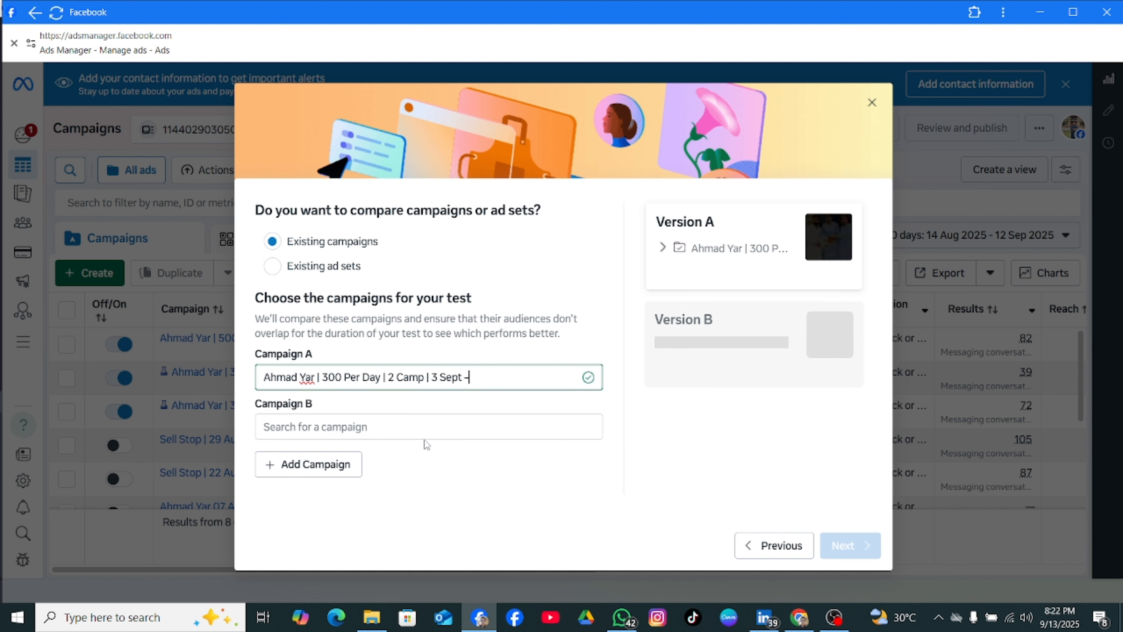
{"action": "left_click", "coordinate": [423, 431]}
{"action": "left_click", "coordinate": [371, 499]}
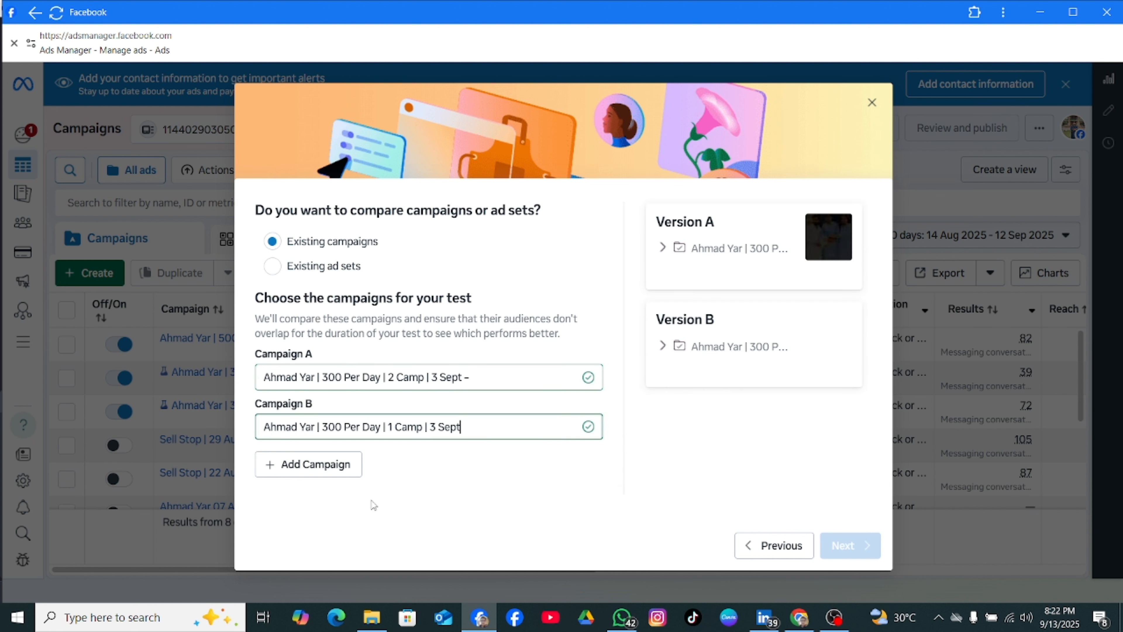
{"action": "left_click", "coordinate": [330, 465]}
{"action": "scroll", "coordinate": [533, 447], "scroll_direction": "down", "scroll_amount": 1}
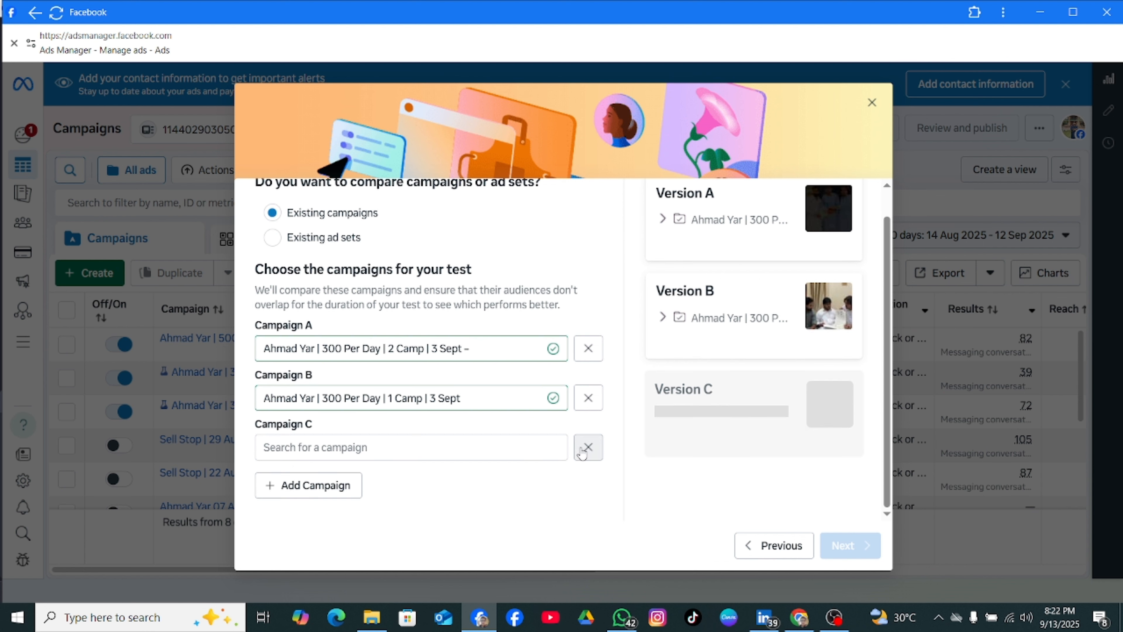
{"action": "left_click", "coordinate": [583, 448]}
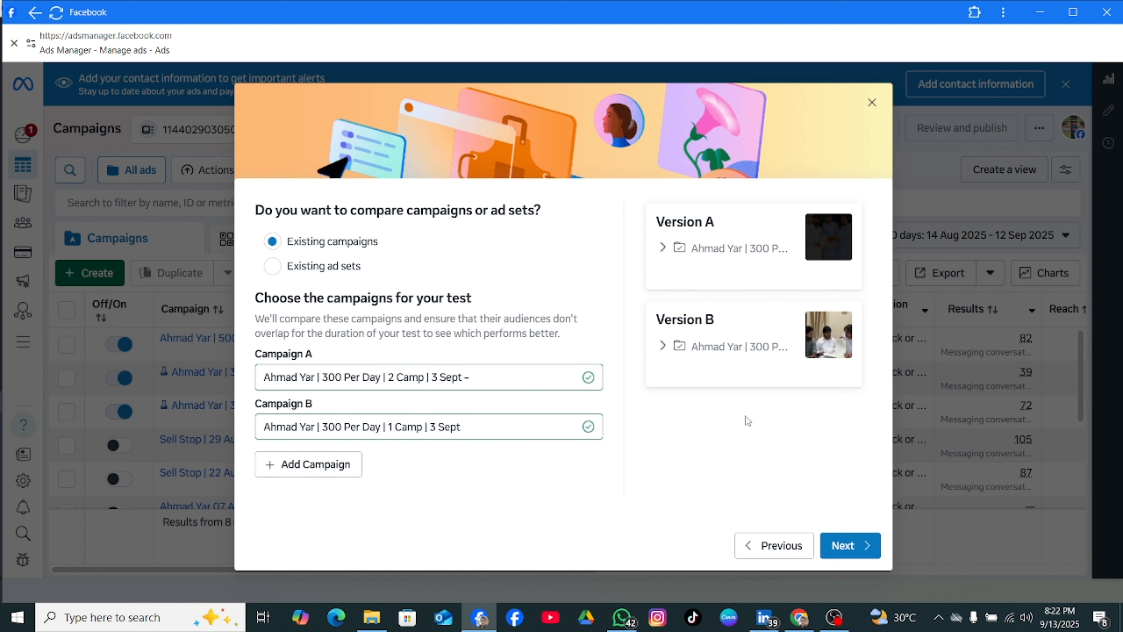
- Continue to the test details and choose Cost per purchase as the key metric for determining the winner
{"action": "left_click", "coordinate": [857, 558]}
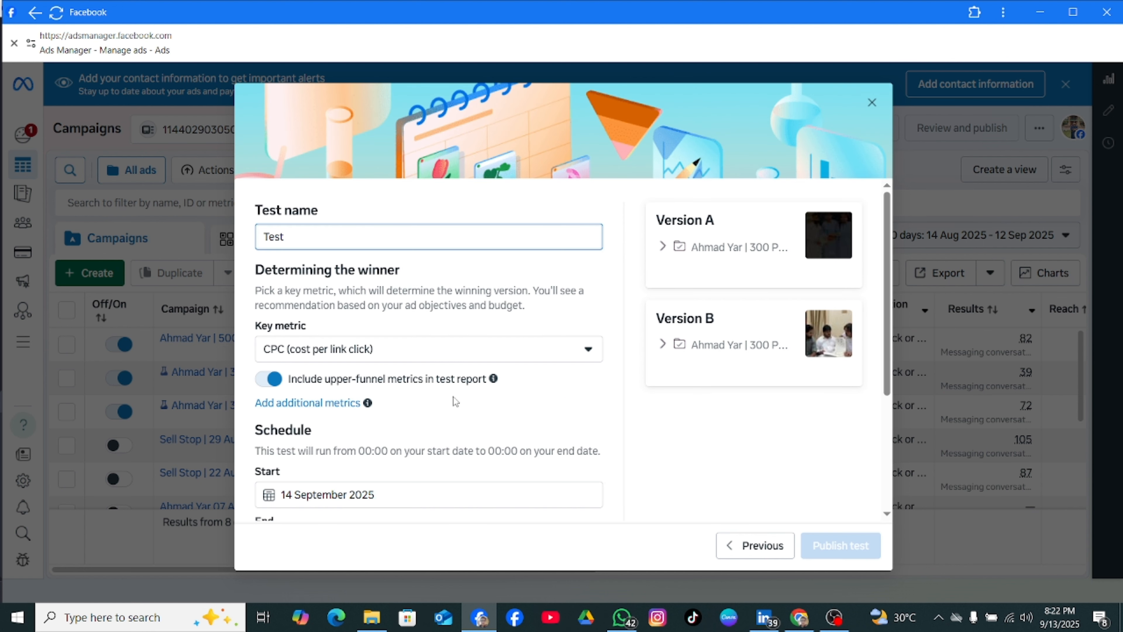
{"action": "left_click", "coordinate": [501, 360]}
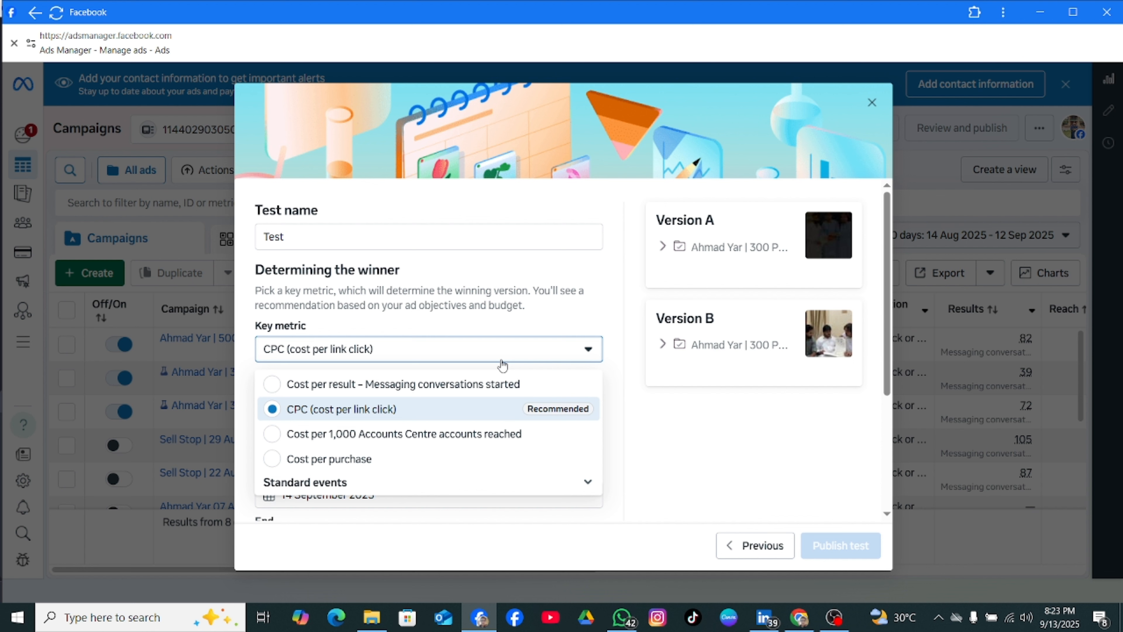
{"action": "scroll", "coordinate": [502, 364], "scroll_direction": "down", "scroll_amount": 1}
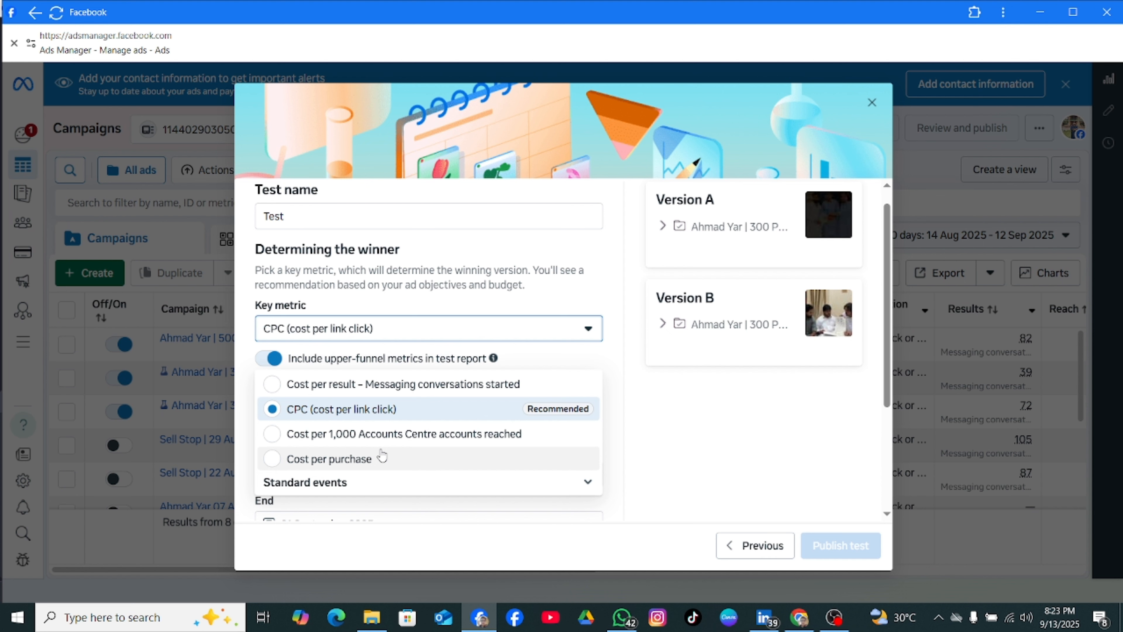
{"action": "left_click", "coordinate": [469, 484]}
{"action": "scroll", "coordinate": [443, 472], "scroll_direction": "down", "scroll_amount": 1}
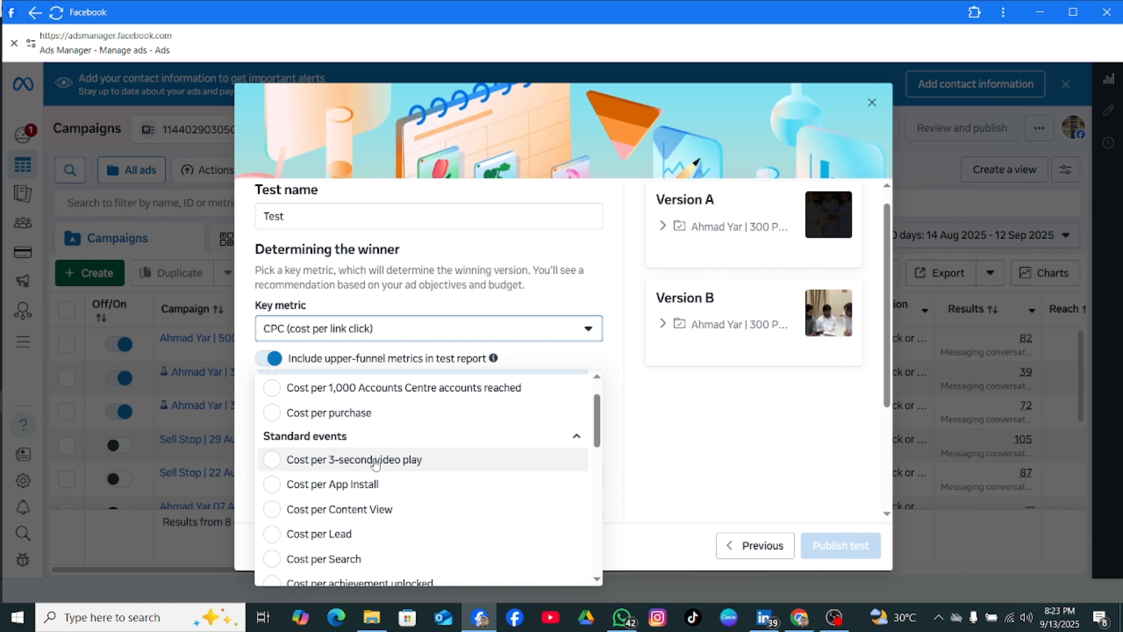
{"action": "scroll", "coordinate": [375, 462], "scroll_direction": "down", "scroll_amount": 10}
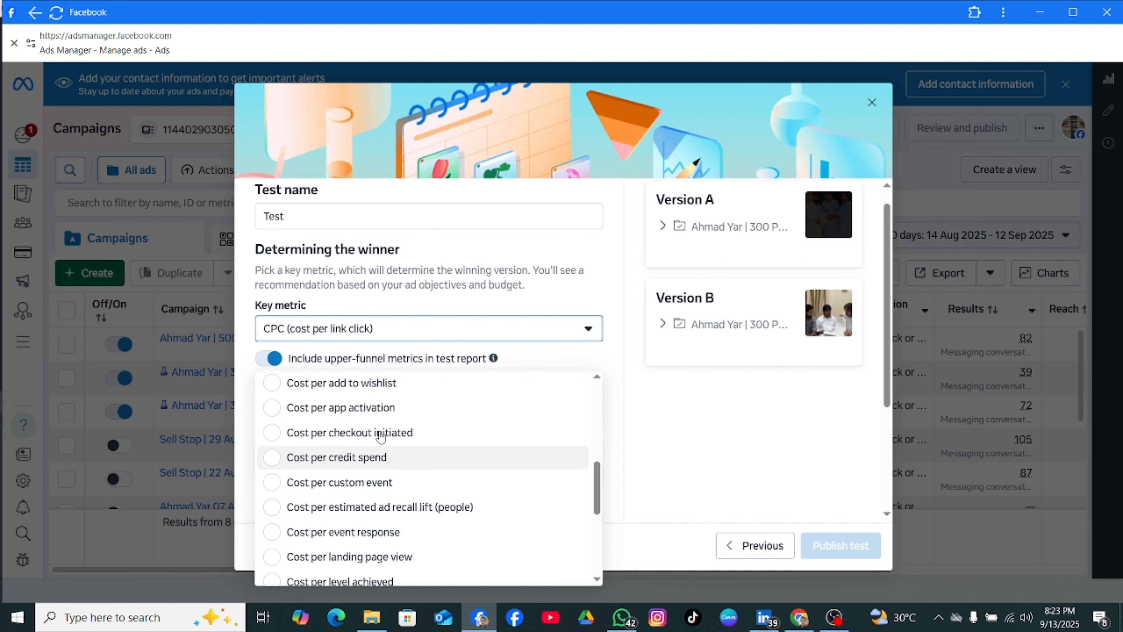
{"action": "scroll", "coordinate": [383, 462], "scroll_direction": "up", "scroll_amount": 10}
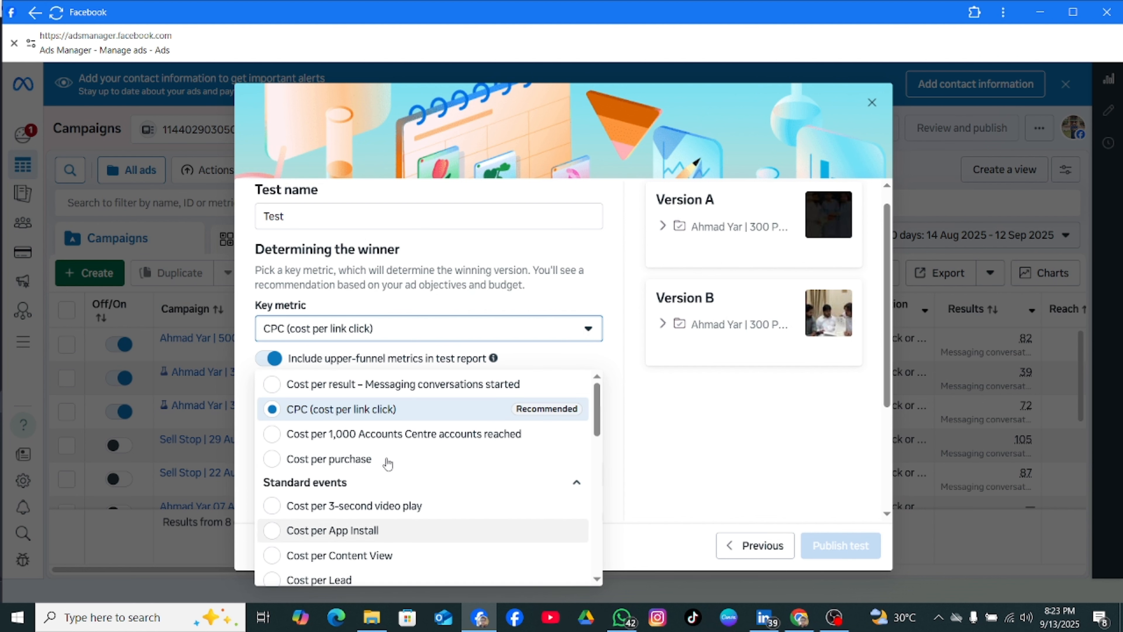
{"action": "left_click", "coordinate": [379, 459]}
- Try to set the test's end date to 25 November 2025, and close the test setup without publishing
{"action": "scroll", "coordinate": [320, 350], "scroll_direction": "down", "scroll_amount": 3}
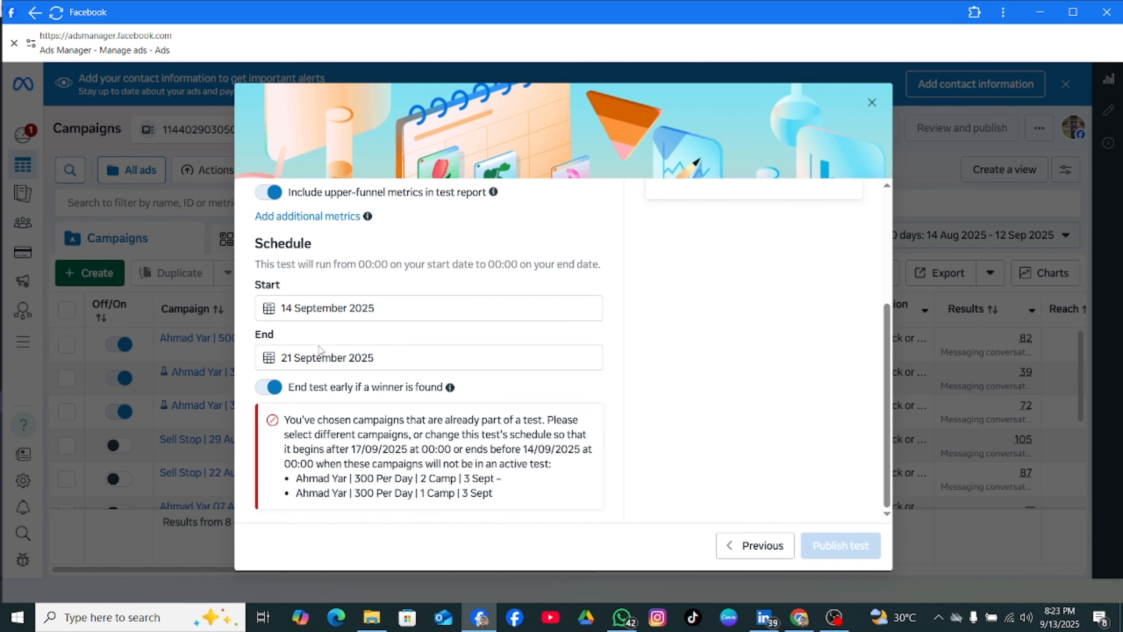
{"action": "scroll", "coordinate": [385, 421], "scroll_direction": "up", "scroll_amount": 1}
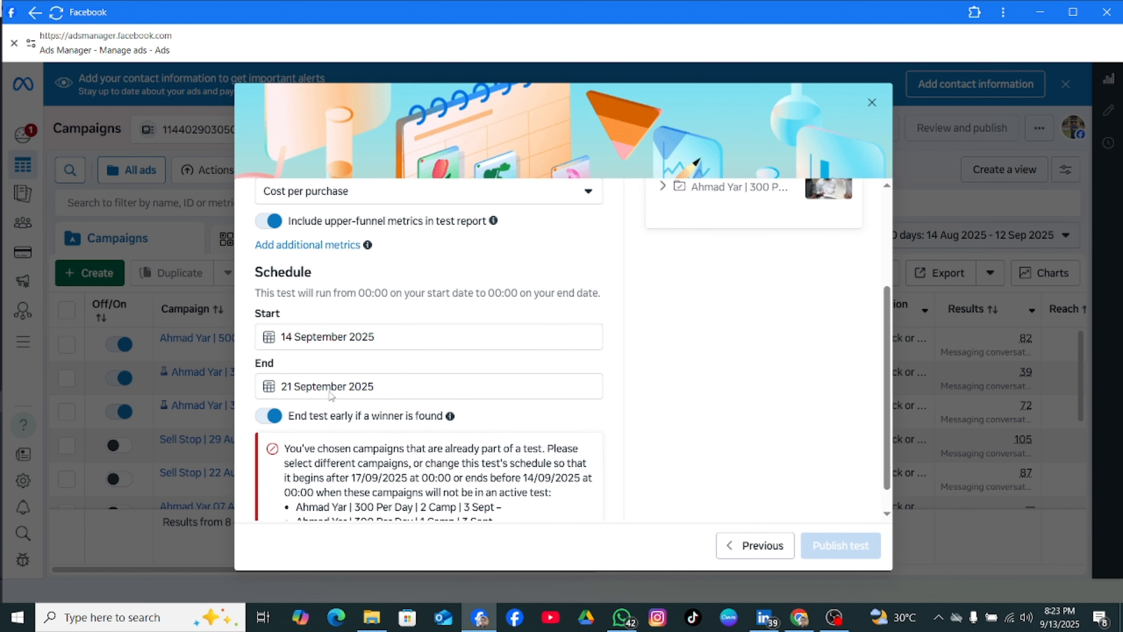
{"action": "scroll", "coordinate": [389, 380], "scroll_direction": "up", "scroll_amount": 1}
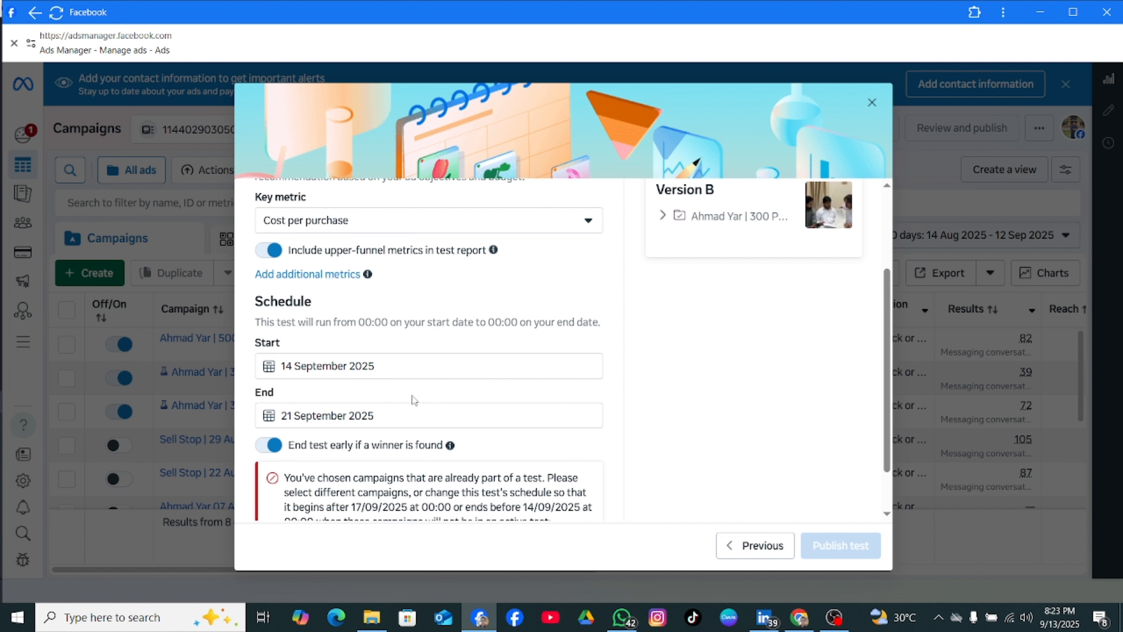
{"action": "left_click", "coordinate": [402, 415]}
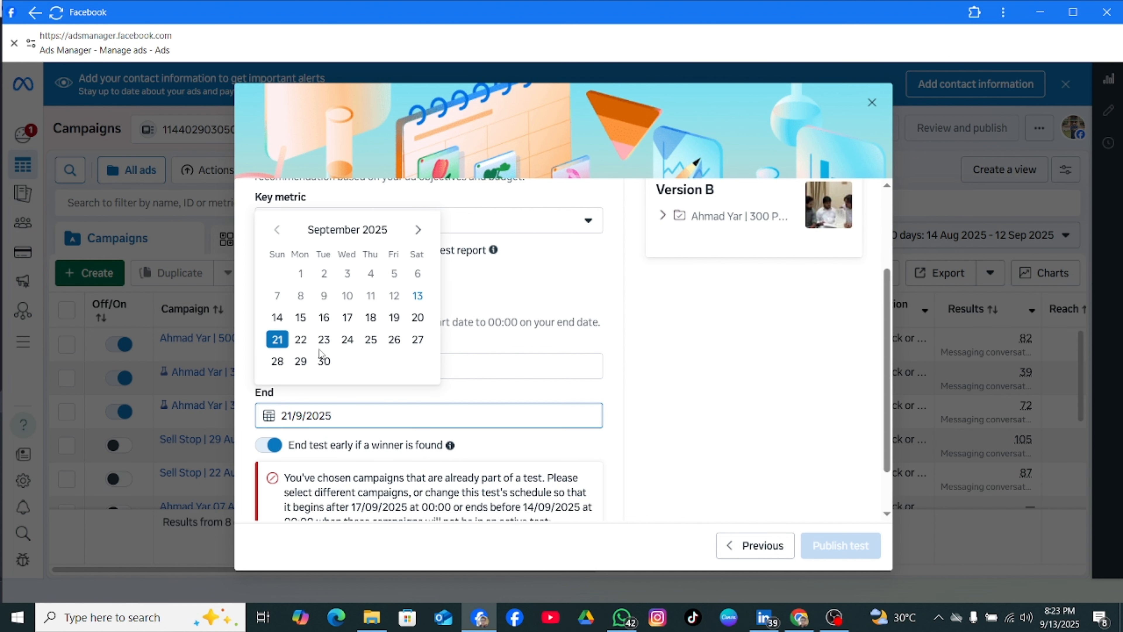
{"action": "left_click", "coordinate": [418, 230]}
{"action": "left_click", "coordinate": [418, 230]}
{"action": "left_click", "coordinate": [326, 339]}
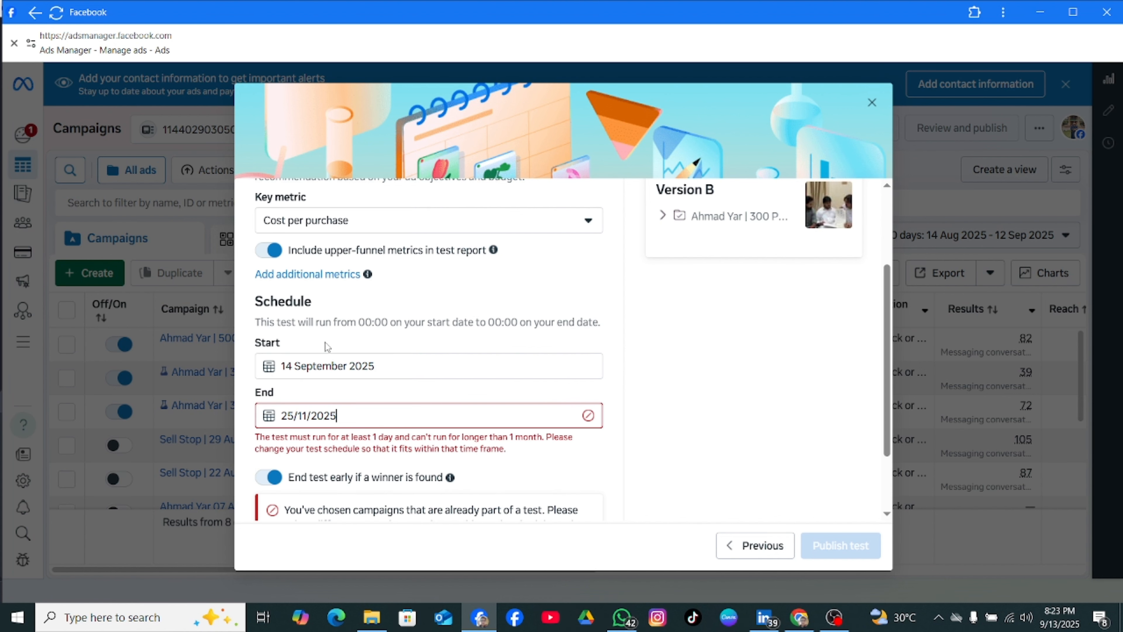
{"action": "scroll", "coordinate": [464, 449], "scroll_direction": "down", "scroll_amount": 2}
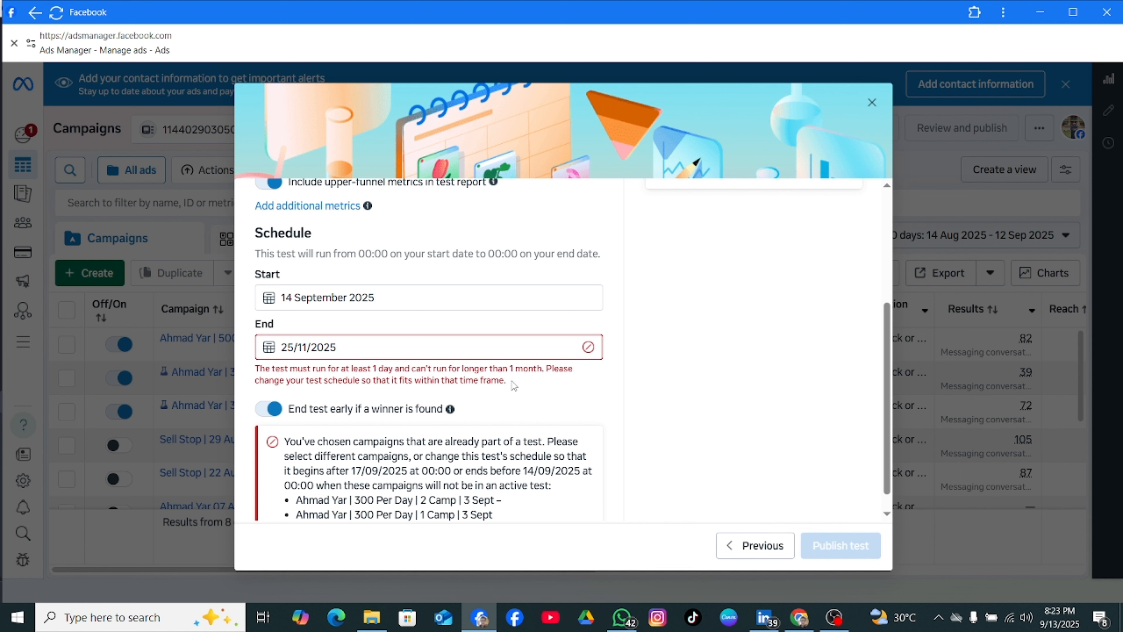
{"action": "scroll", "coordinate": [514, 385], "scroll_direction": "up", "scroll_amount": 5}
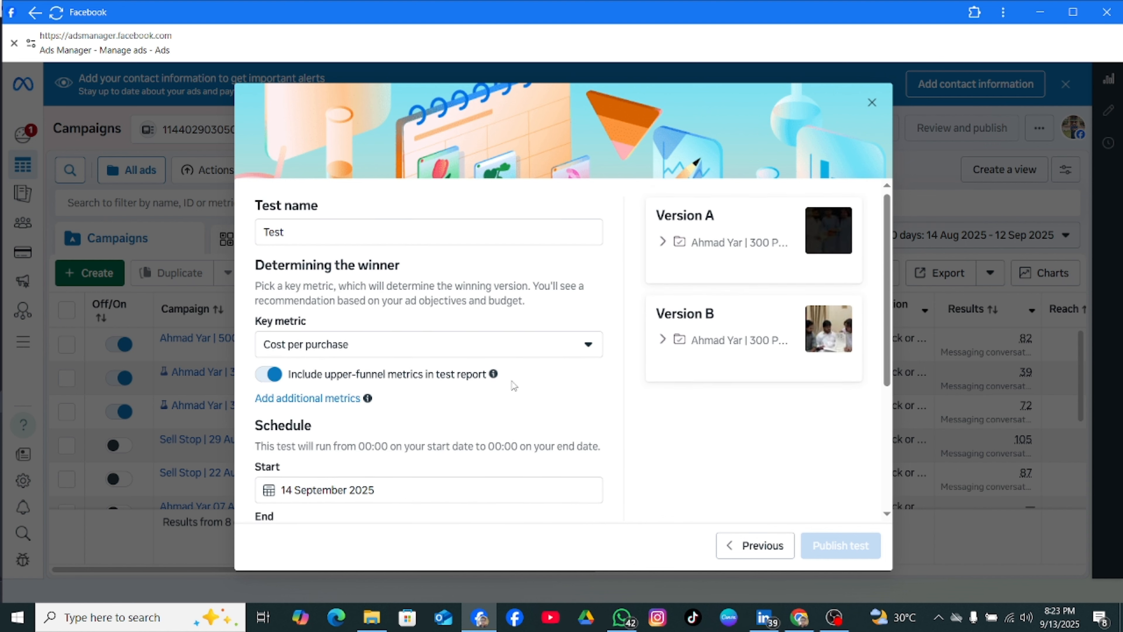
{"action": "left_click", "coordinate": [871, 103]}
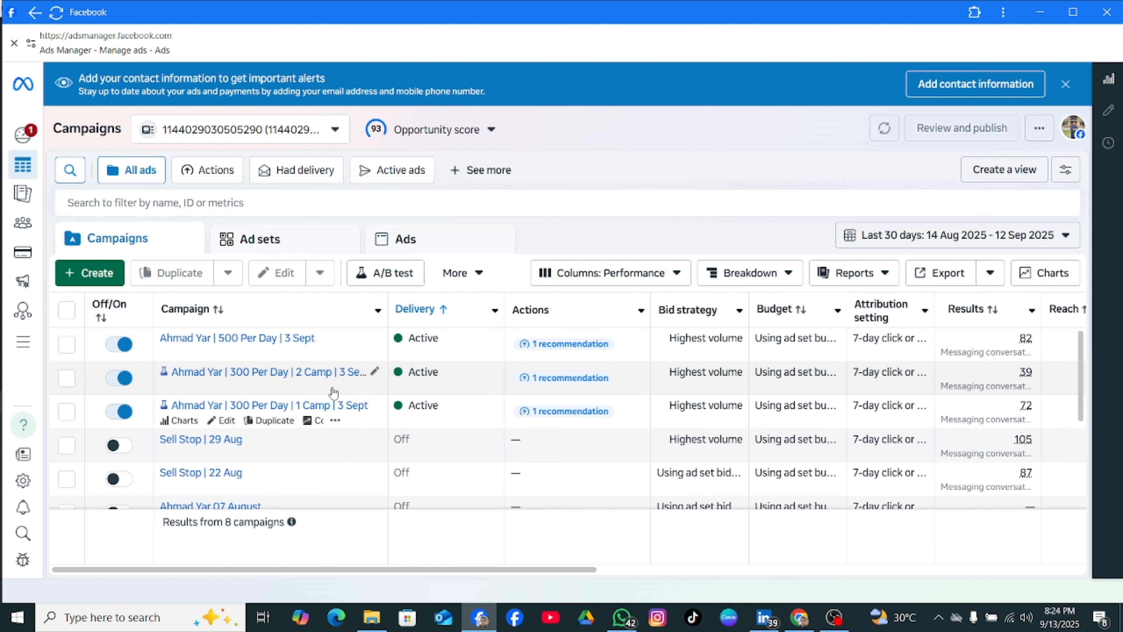
- Create a new auction campaign with the Engagement objective
{"action": "left_click", "coordinate": [90, 273]}
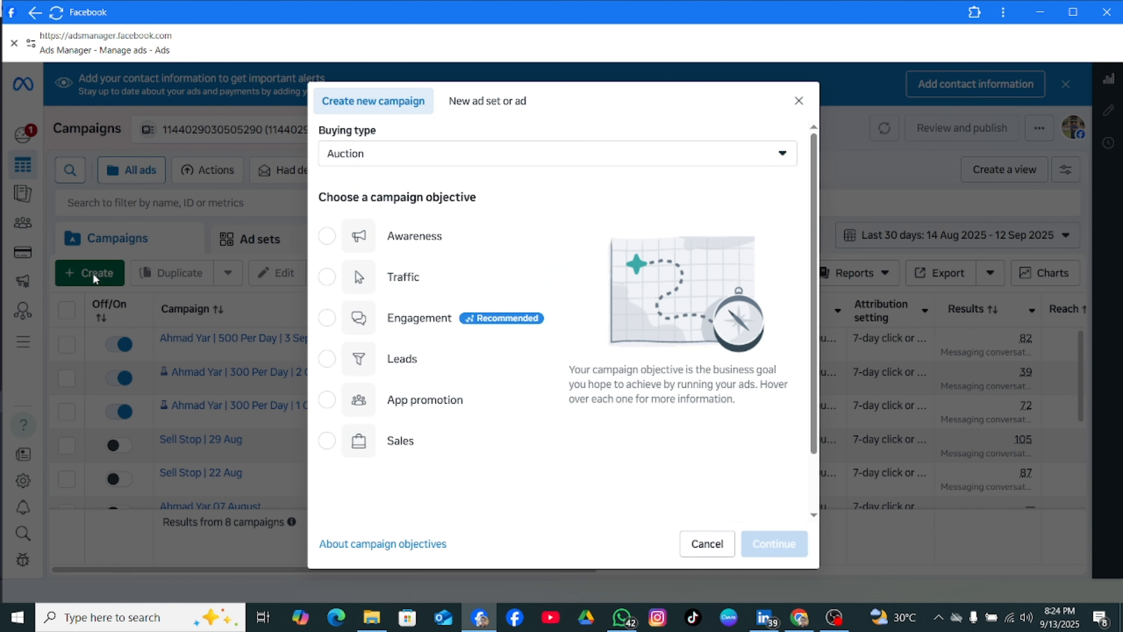
{"action": "left_click", "coordinate": [526, 354]}
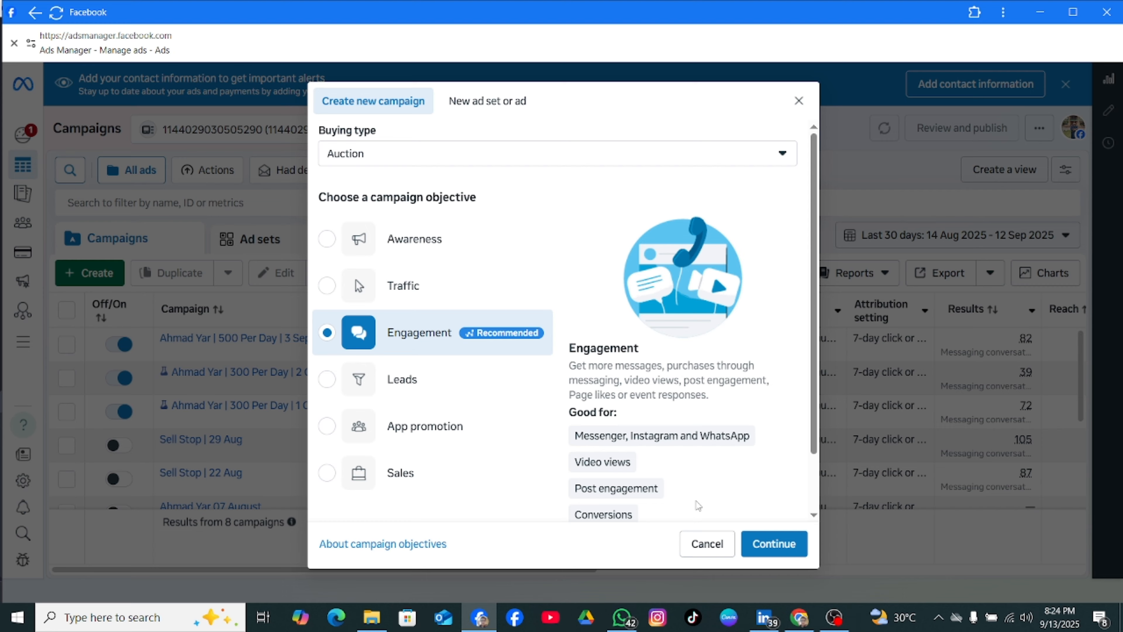
{"action": "left_click", "coordinate": [769, 545]}
{"action": "left_click", "coordinate": [553, 389]}
{"action": "left_click", "coordinate": [751, 458]}
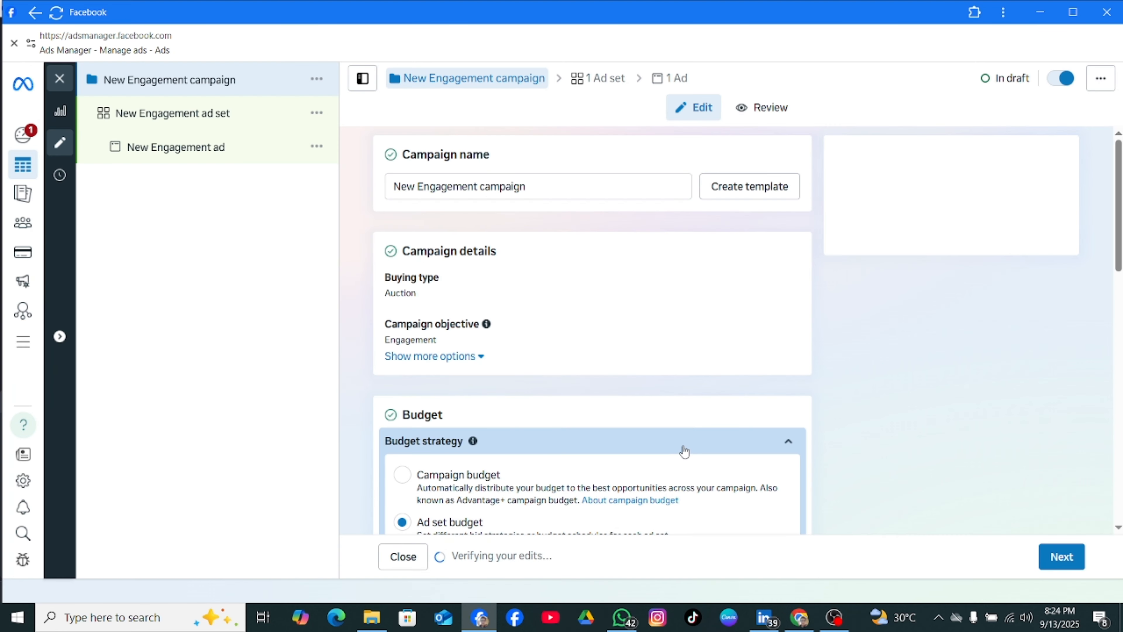
- Turn on the A/B test for the new engagement campaign
{"action": "scroll", "coordinate": [684, 447], "scroll_direction": "down", "scroll_amount": 3}
{"action": "scroll", "coordinate": [684, 447], "scroll_direction": "down", "scroll_amount": 3}
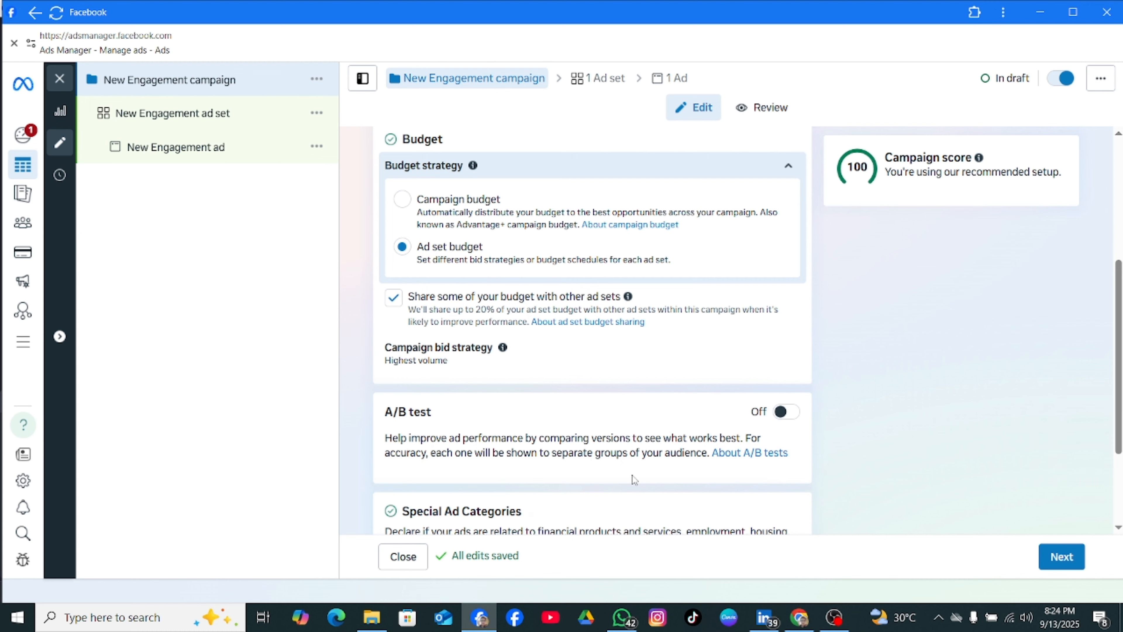
{"action": "scroll", "coordinate": [635, 481], "scroll_direction": "down", "scroll_amount": 3}
{"action": "left_click", "coordinate": [786, 273]}
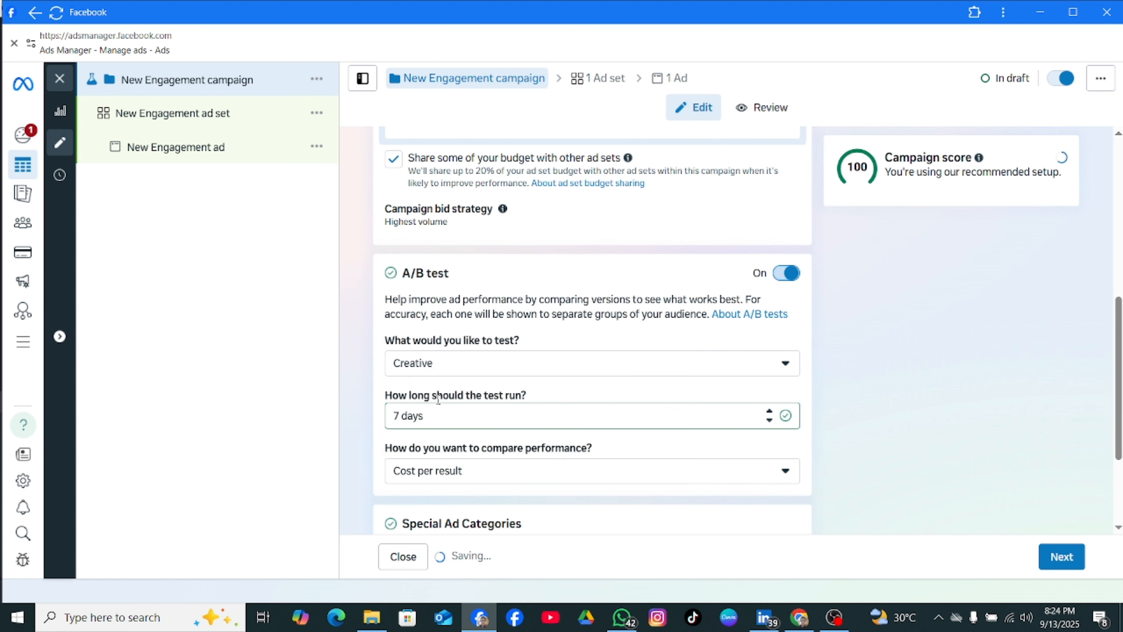
- Set the campaign's A/B test to compare Custom variables
{"action": "left_click", "coordinate": [643, 374]}
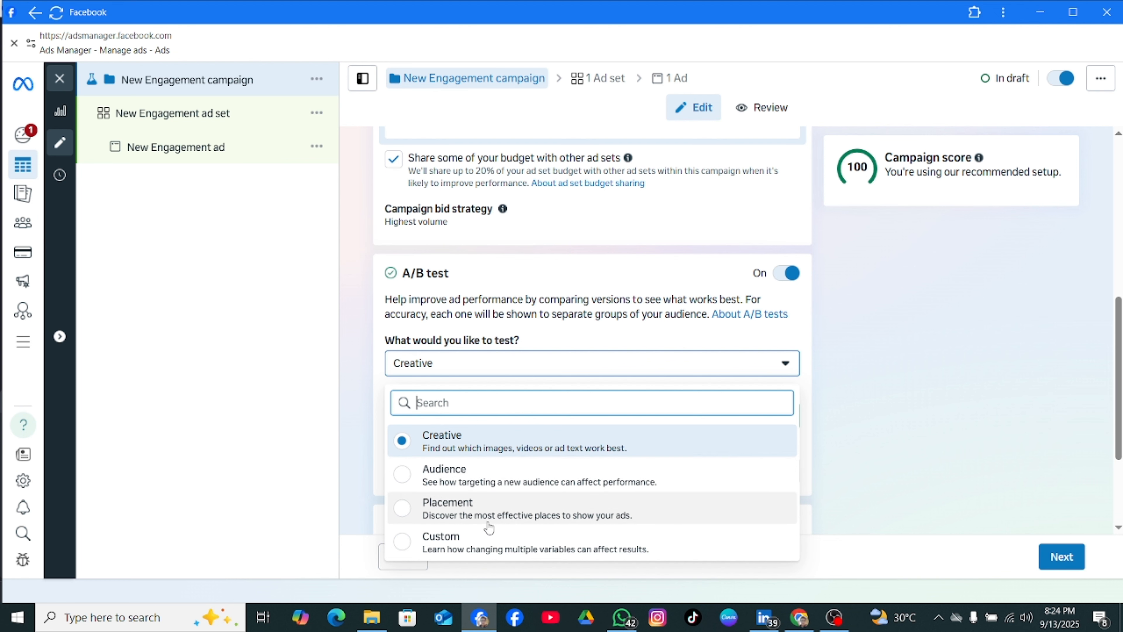
{"action": "left_click", "coordinate": [480, 537]}
{"action": "scroll", "coordinate": [554, 447], "scroll_direction": "down", "scroll_amount": 3}
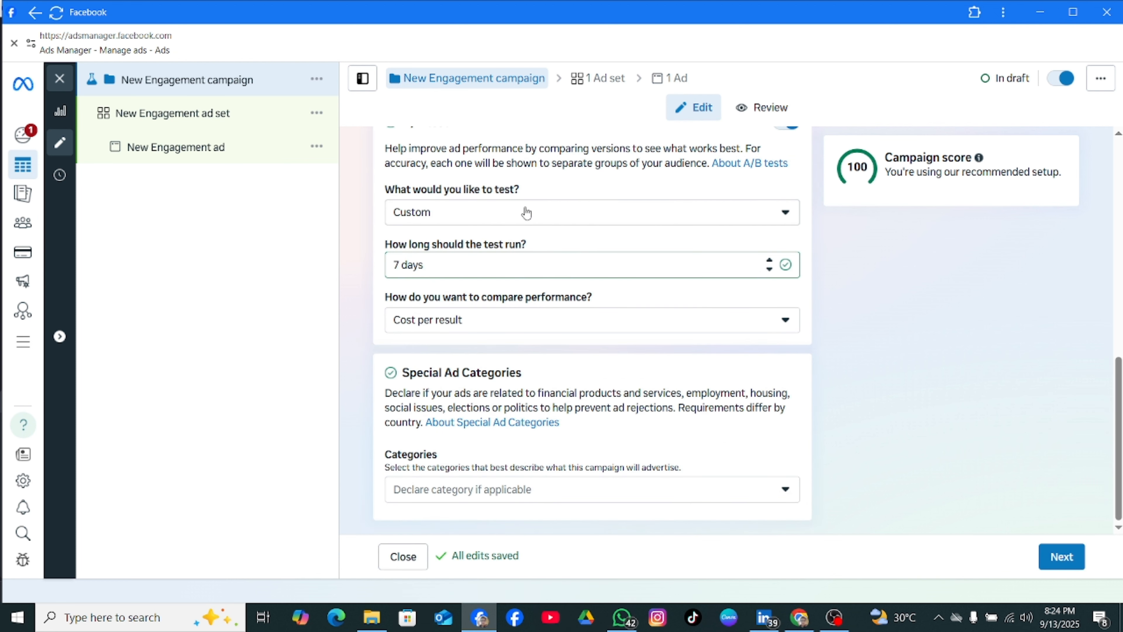
- Choose Creative as what the campaign's A/B test compares
{"action": "left_click", "coordinate": [593, 231]}
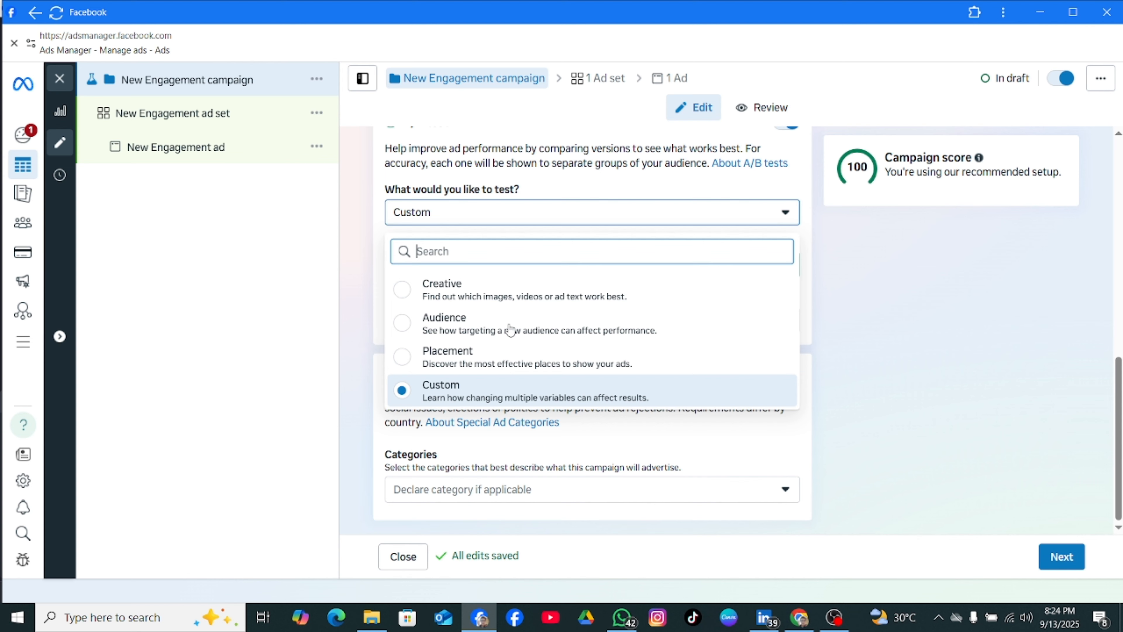
{"action": "left_click", "coordinate": [503, 293]}
{"action": "scroll", "coordinate": [502, 293], "scroll_direction": "up", "scroll_amount": 5}
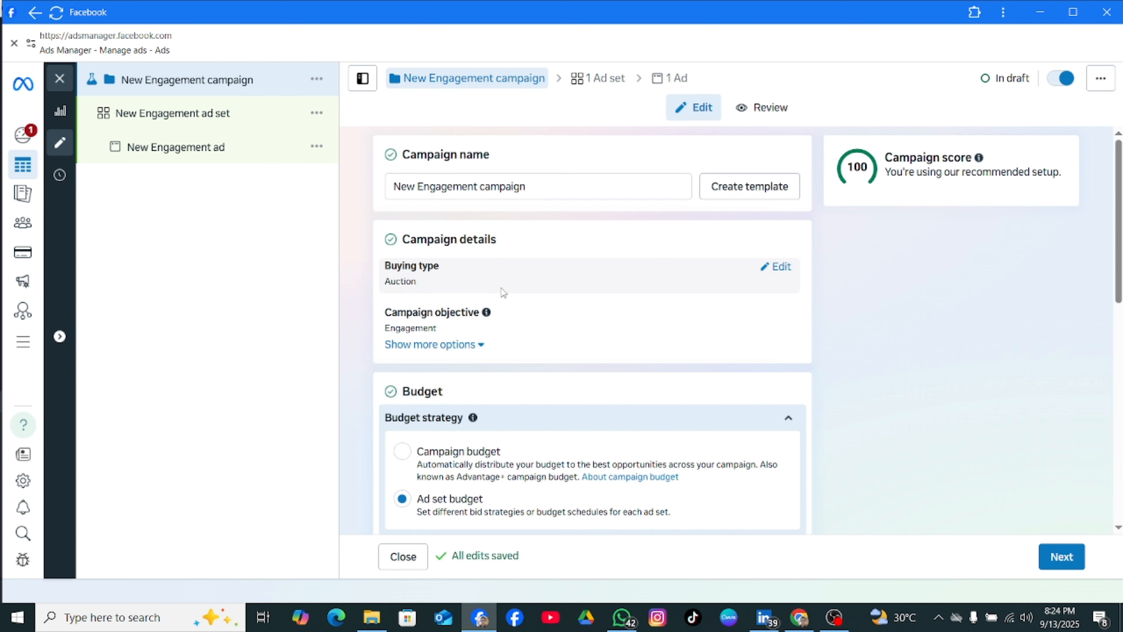
{"action": "scroll", "coordinate": [693, 435], "scroll_direction": "down", "scroll_amount": 5}
- Proceed to the ad set, keep its settings as they are, and continue to the ad level
{"action": "left_click", "coordinate": [1060, 559]}
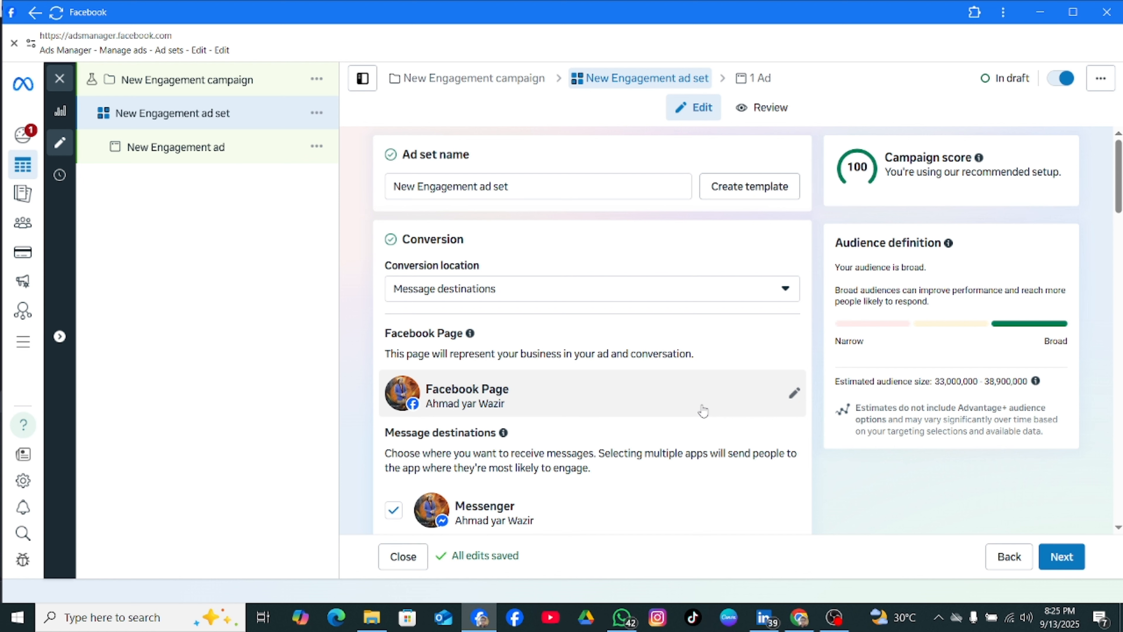
{"action": "scroll", "coordinate": [703, 411], "scroll_direction": "down", "scroll_amount": 5}
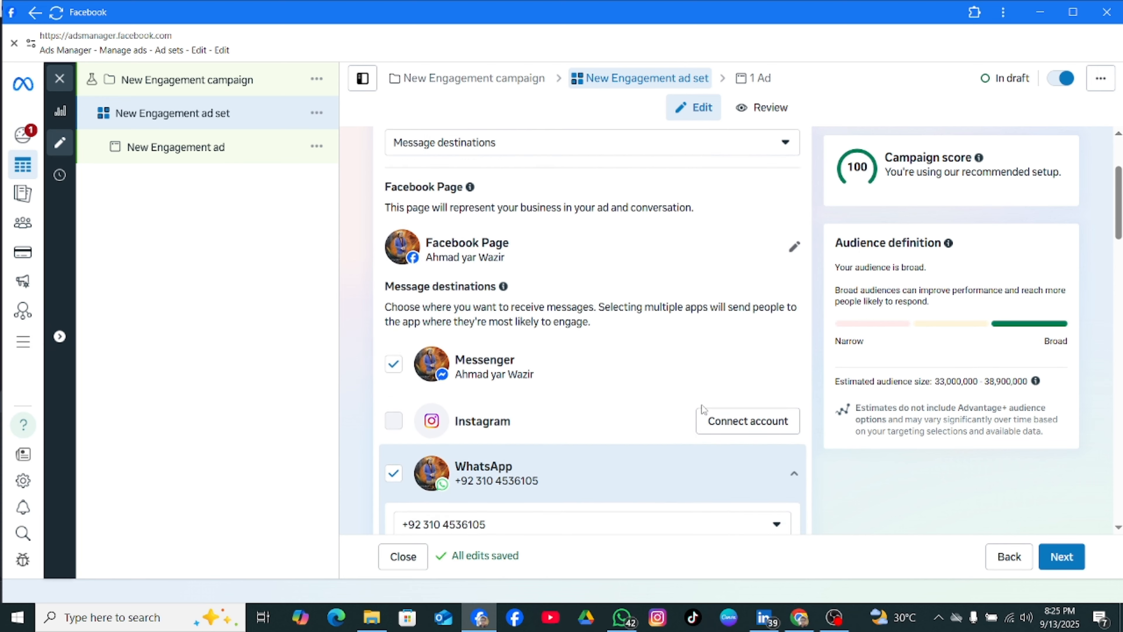
{"action": "scroll", "coordinate": [703, 405], "scroll_direction": "down", "scroll_amount": 15}
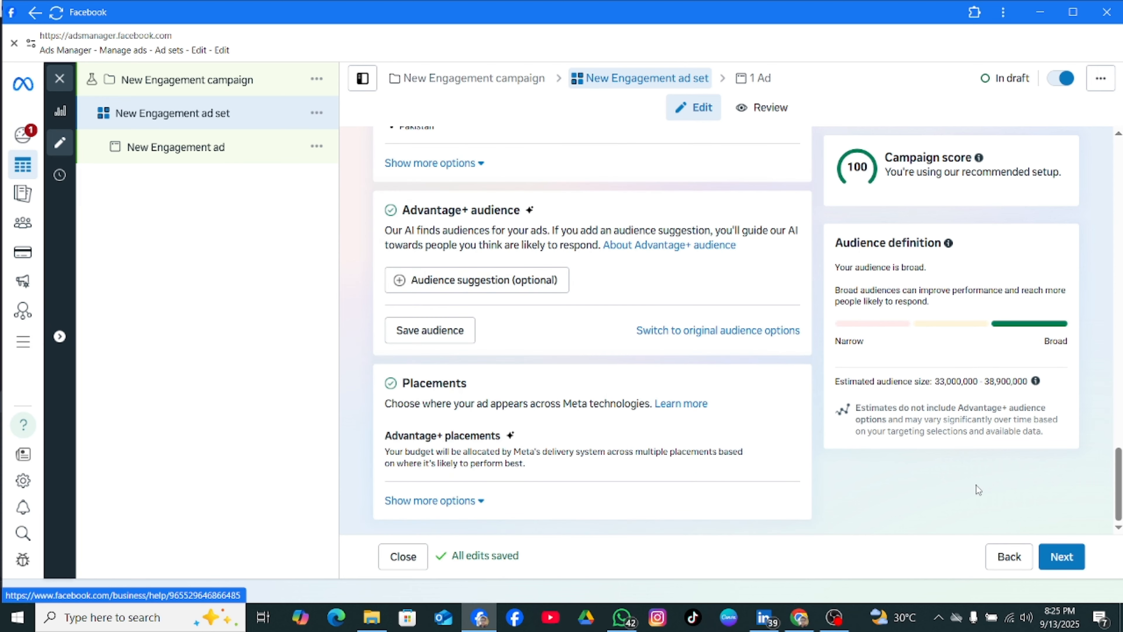
{"action": "left_click", "coordinate": [1079, 557]}
- Set up the ad's creative as an image ad using the 1600 × 1600 Al Mustafa account image, keeping the default crops, text and enhancements
{"action": "scroll", "coordinate": [685, 403], "scroll_direction": "down", "scroll_amount": 8}
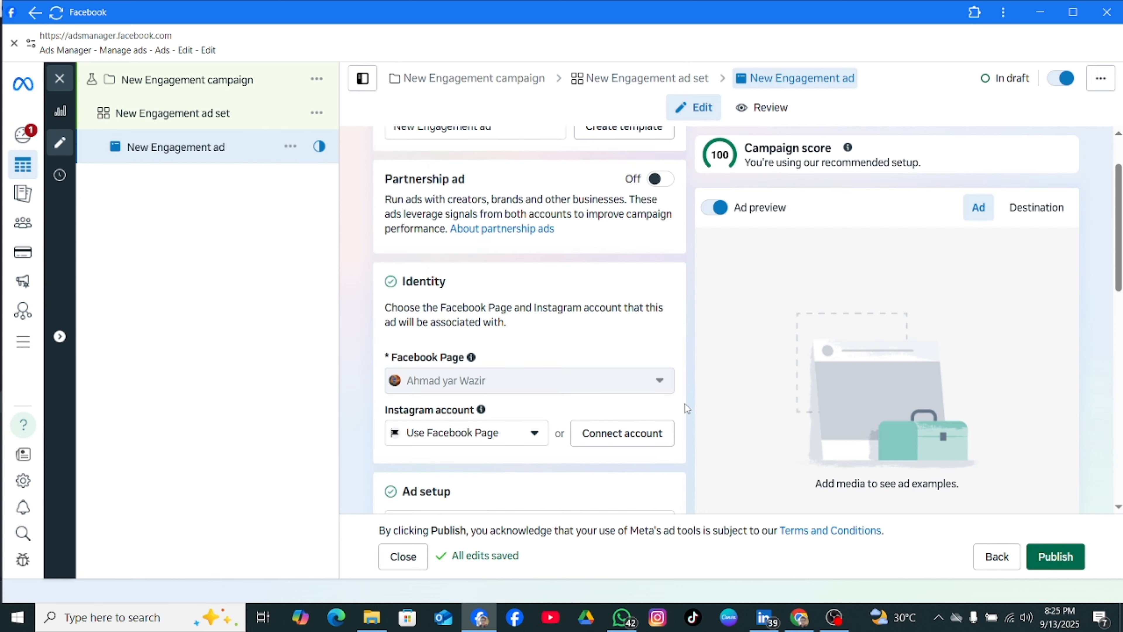
{"action": "scroll", "coordinate": [535, 394], "scroll_direction": "down", "scroll_amount": 5}
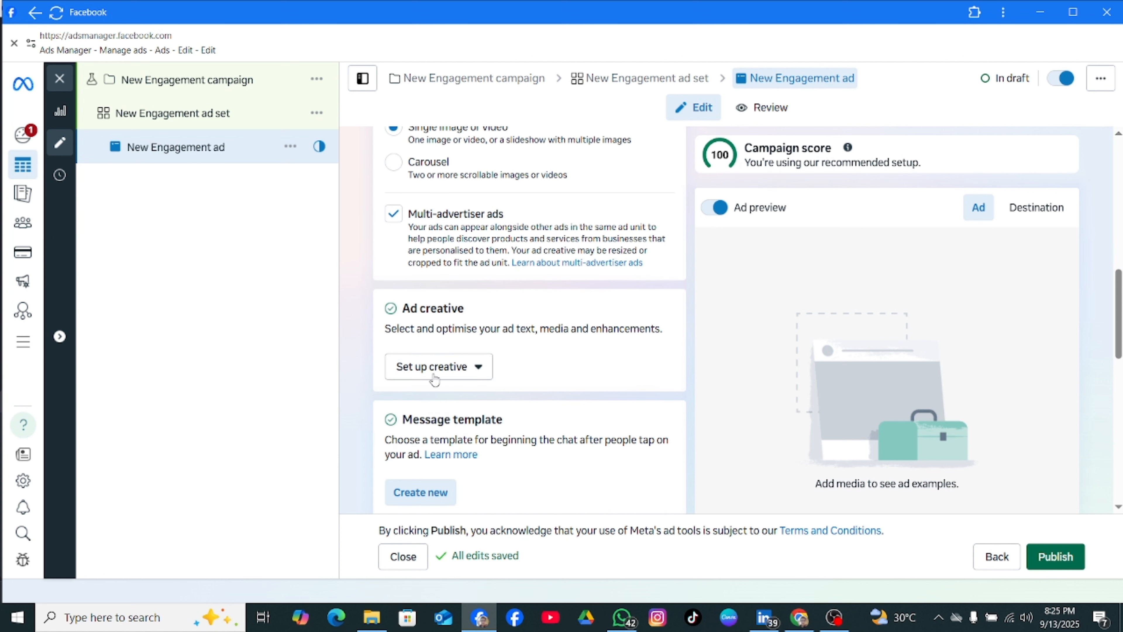
{"action": "left_click", "coordinate": [432, 371]}
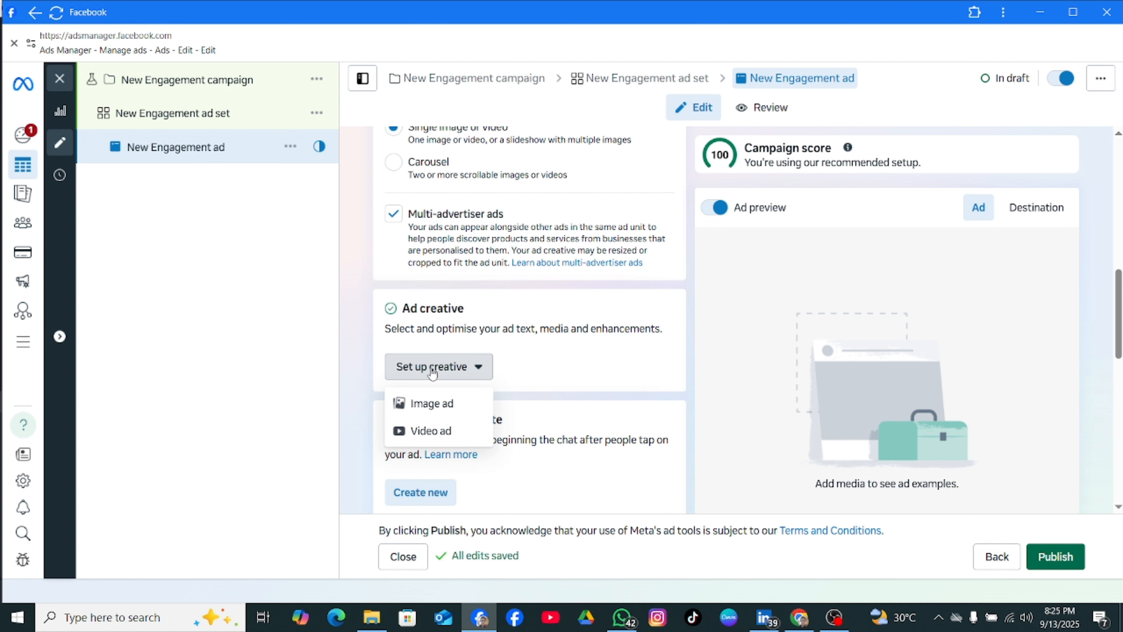
{"action": "left_click", "coordinate": [432, 404]}
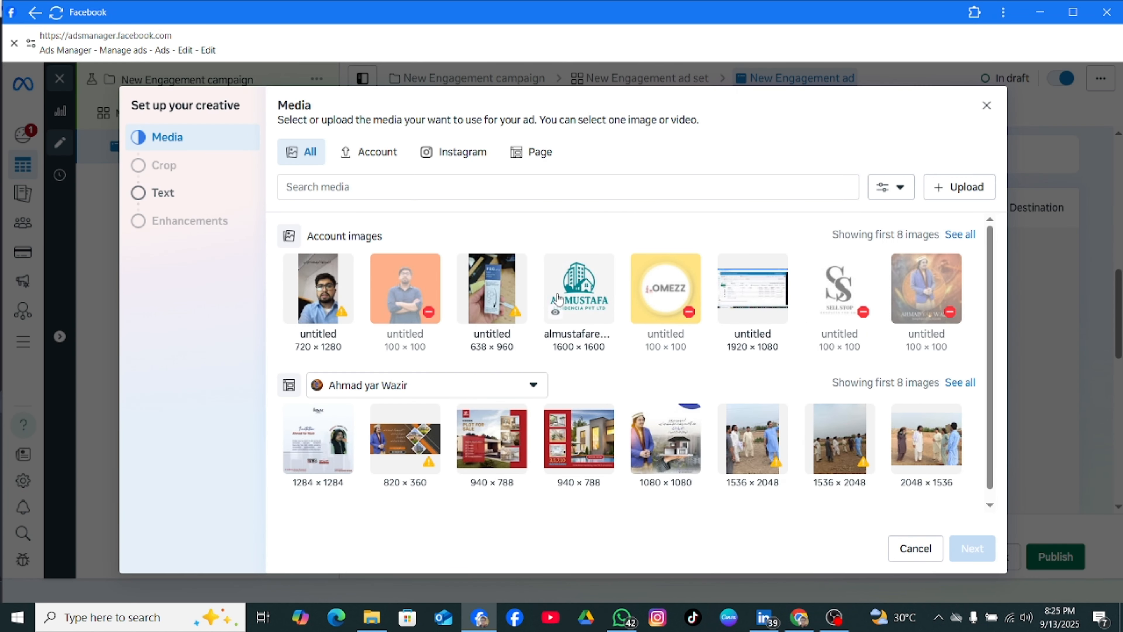
{"action": "left_click", "coordinate": [569, 294]}
{"action": "left_click", "coordinate": [973, 548]}
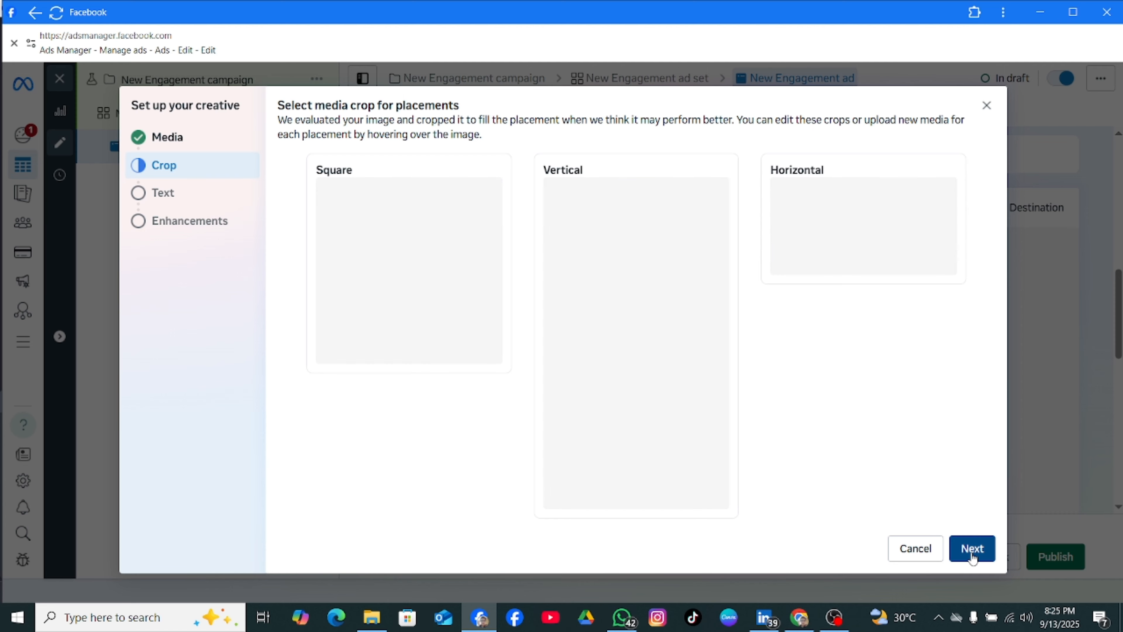
{"action": "left_click", "coordinate": [972, 551]}
{"action": "left_click", "coordinate": [973, 551]}
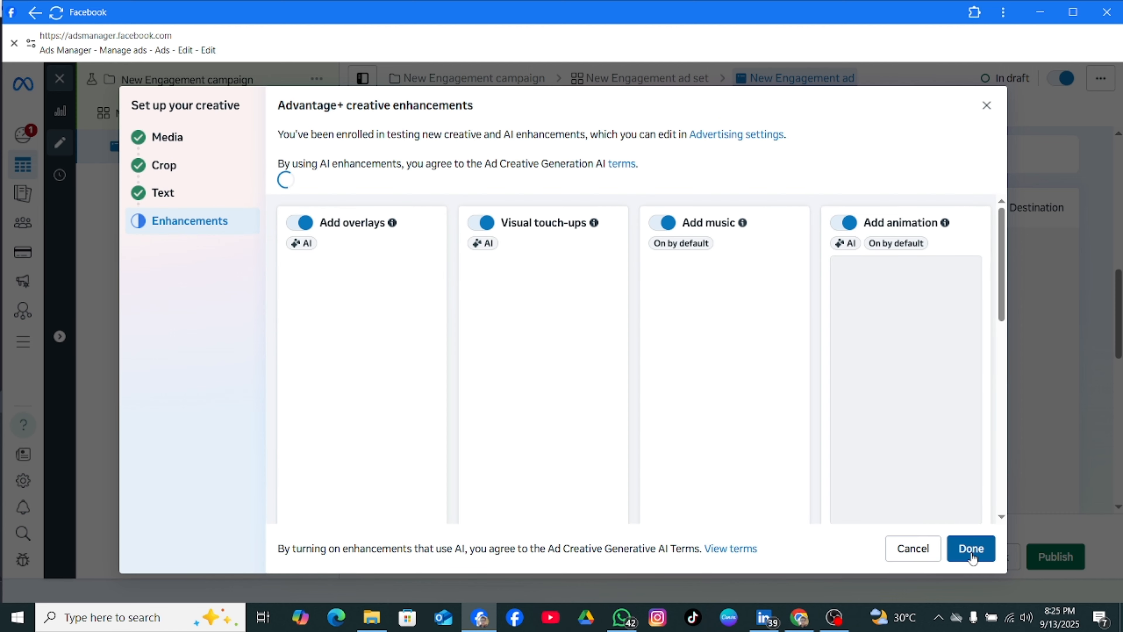
{"action": "left_click", "coordinate": [972, 548]}
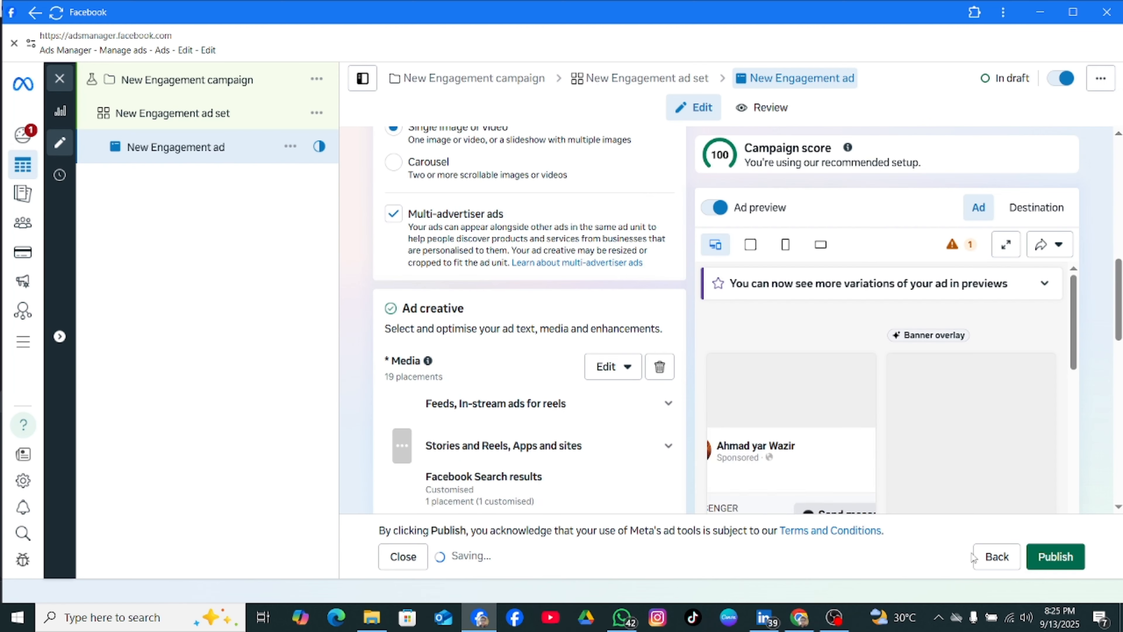
- Publish the new engagement campaign and create version B of its A/B test
{"action": "scroll", "coordinate": [610, 330], "scroll_direction": "down", "scroll_amount": 13}
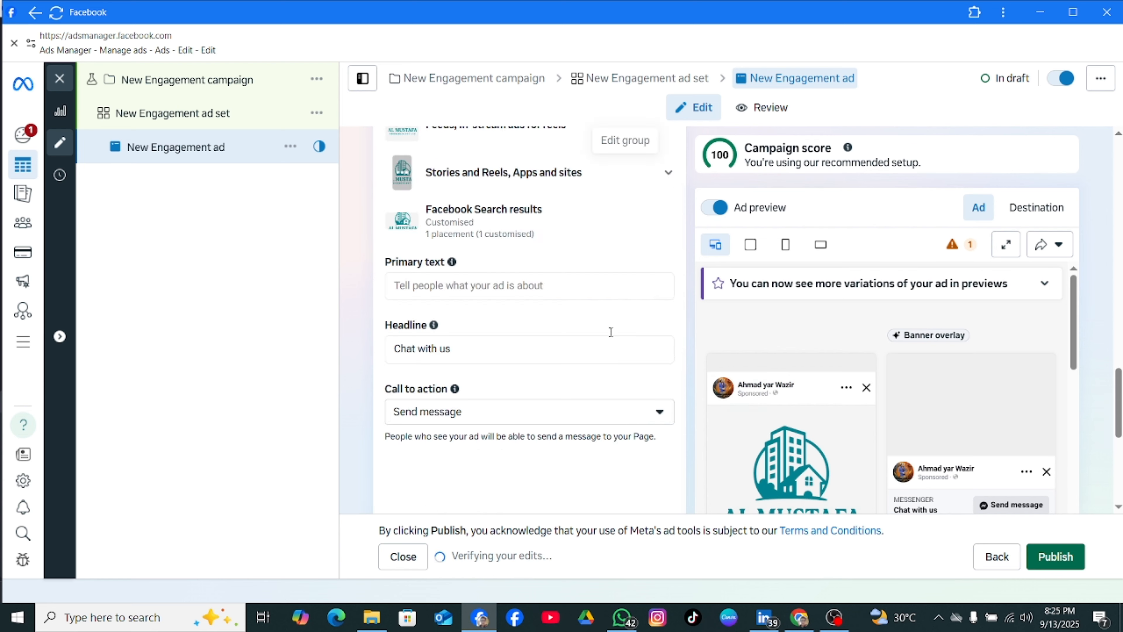
{"action": "scroll", "coordinate": [611, 334], "scroll_direction": "up", "scroll_amount": 4}
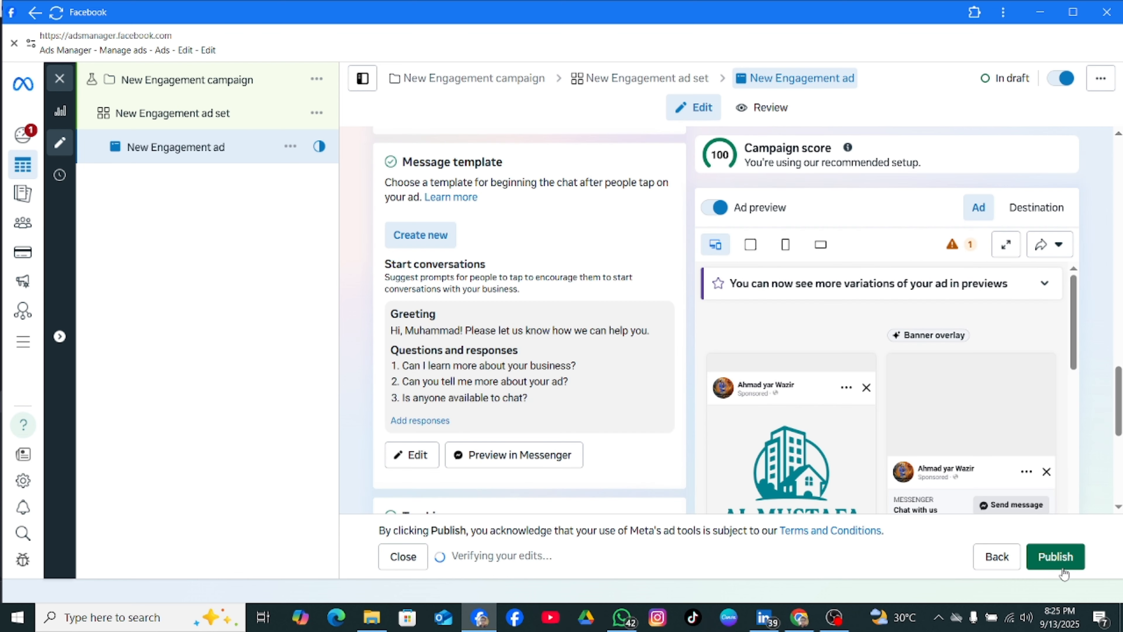
{"action": "left_click", "coordinate": [1057, 554]}
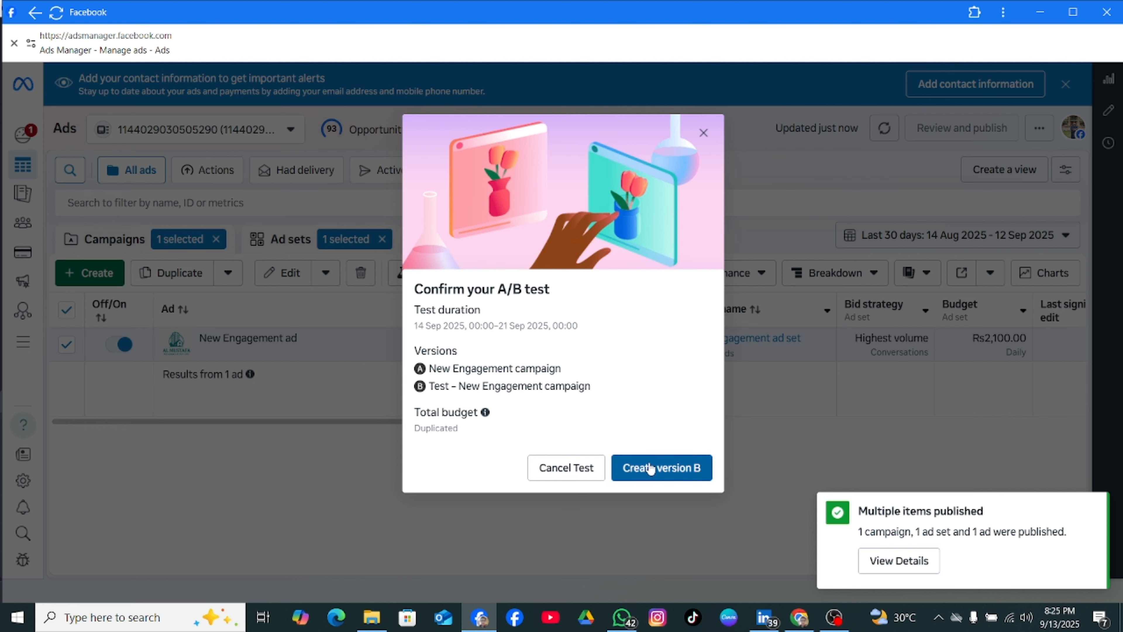
{"action": "left_click", "coordinate": [650, 468]}
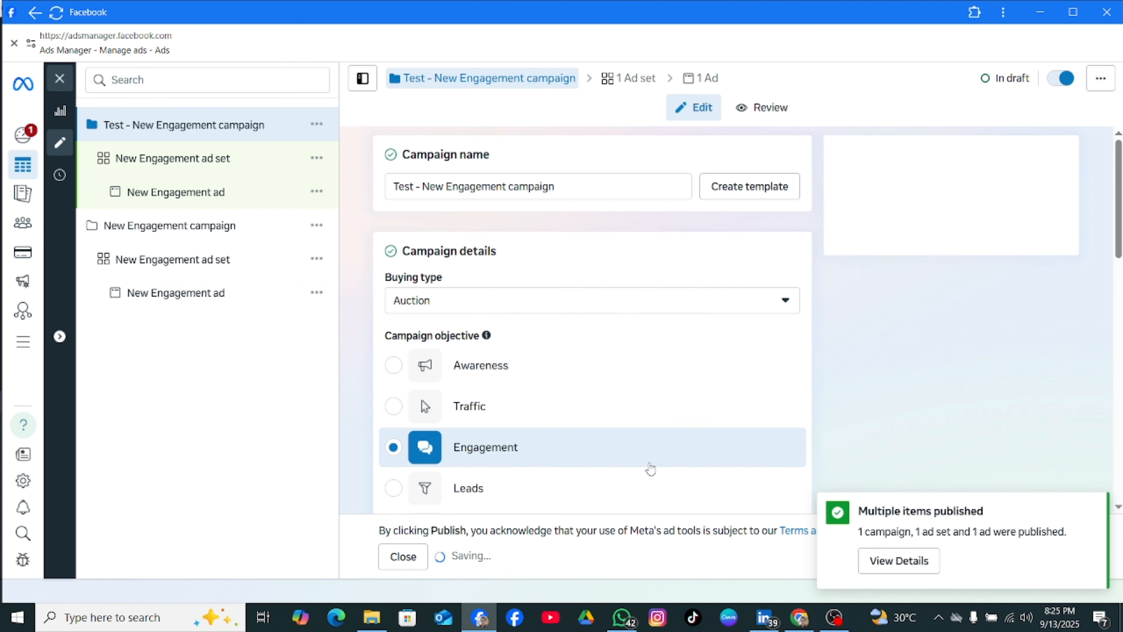
- Open the ad in the duplicated test campaign and go to its ad creative settings
{"action": "left_click", "coordinate": [701, 81]}
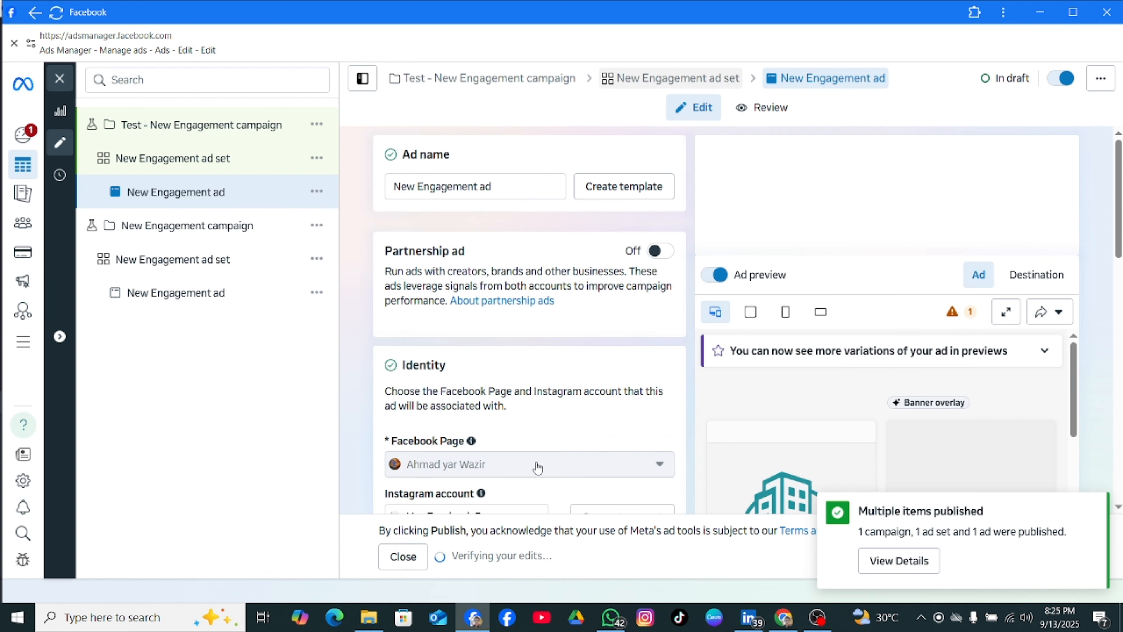
{"action": "scroll", "coordinate": [558, 397], "scroll_direction": "down", "scroll_amount": 5}
{"action": "scroll", "coordinate": [561, 398], "scroll_direction": "down", "scroll_amount": 6}
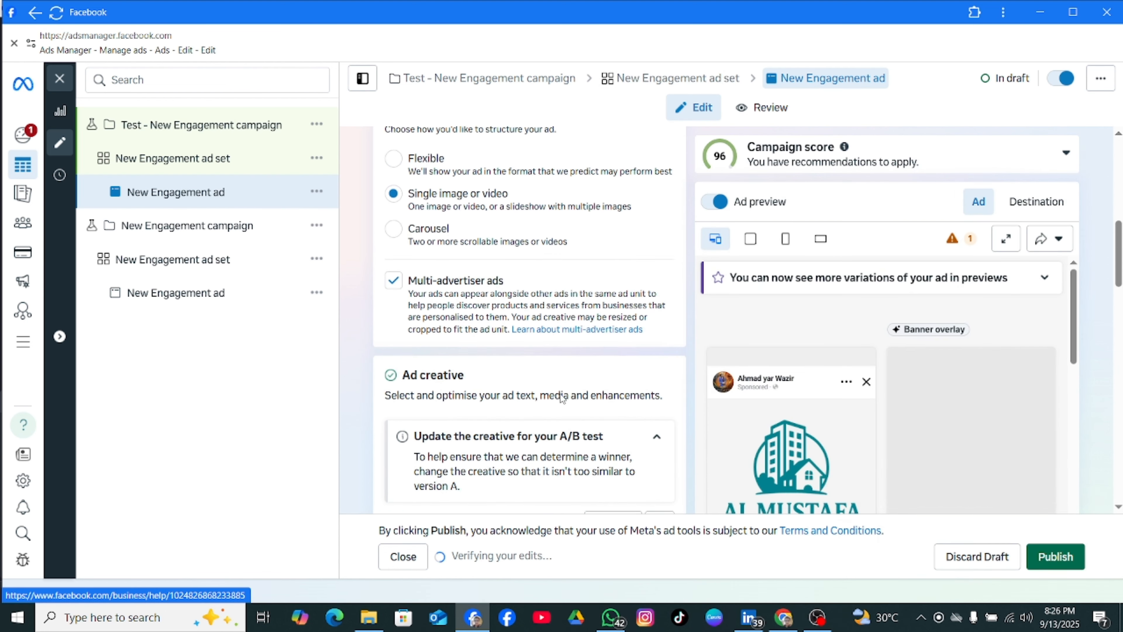
{"action": "scroll", "coordinate": [560, 393], "scroll_direction": "down", "scroll_amount": 3}
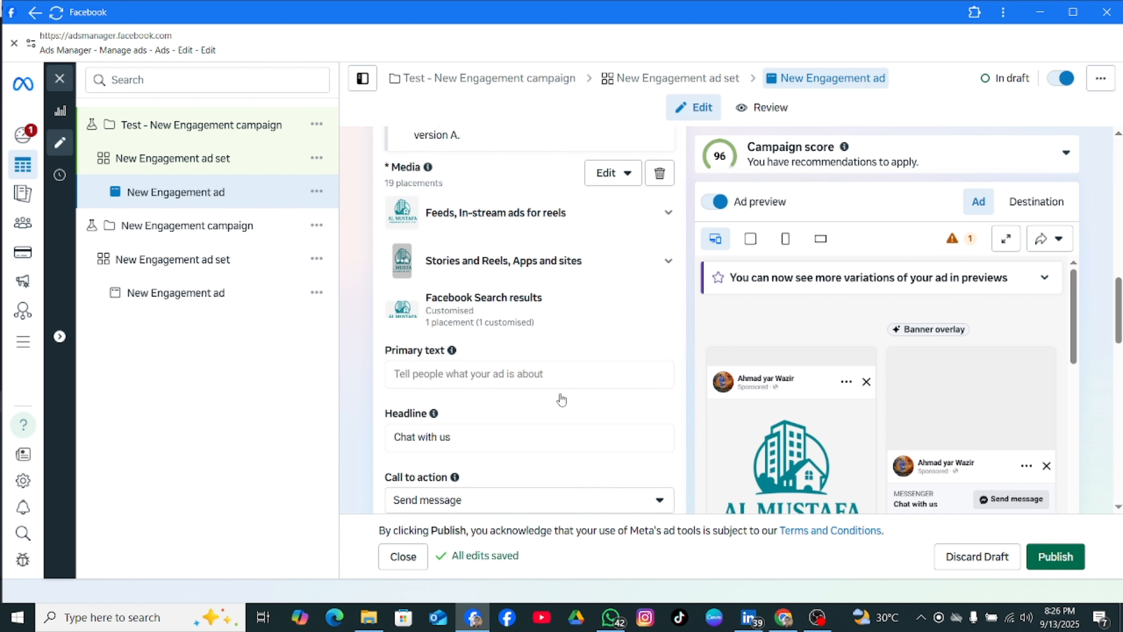
{"action": "scroll", "coordinate": [560, 394], "scroll_direction": "up", "scroll_amount": 3}
{"action": "scroll", "coordinate": [560, 394], "scroll_direction": "down", "scroll_amount": 1}
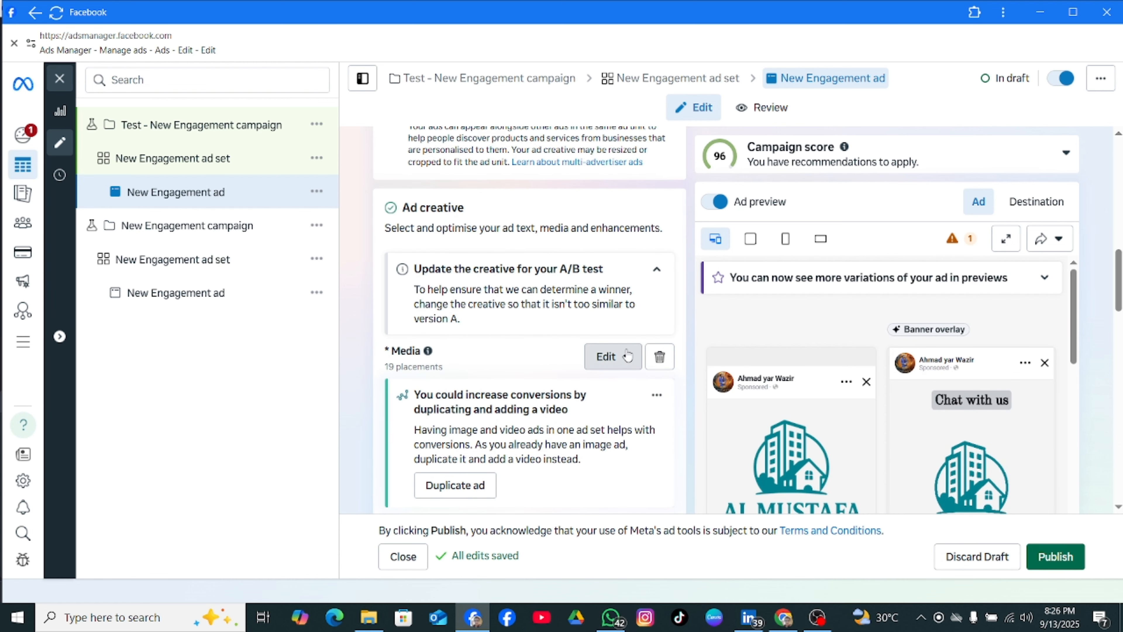
{"action": "left_click", "coordinate": [624, 355]}
{"action": "left_click", "coordinate": [598, 423]}
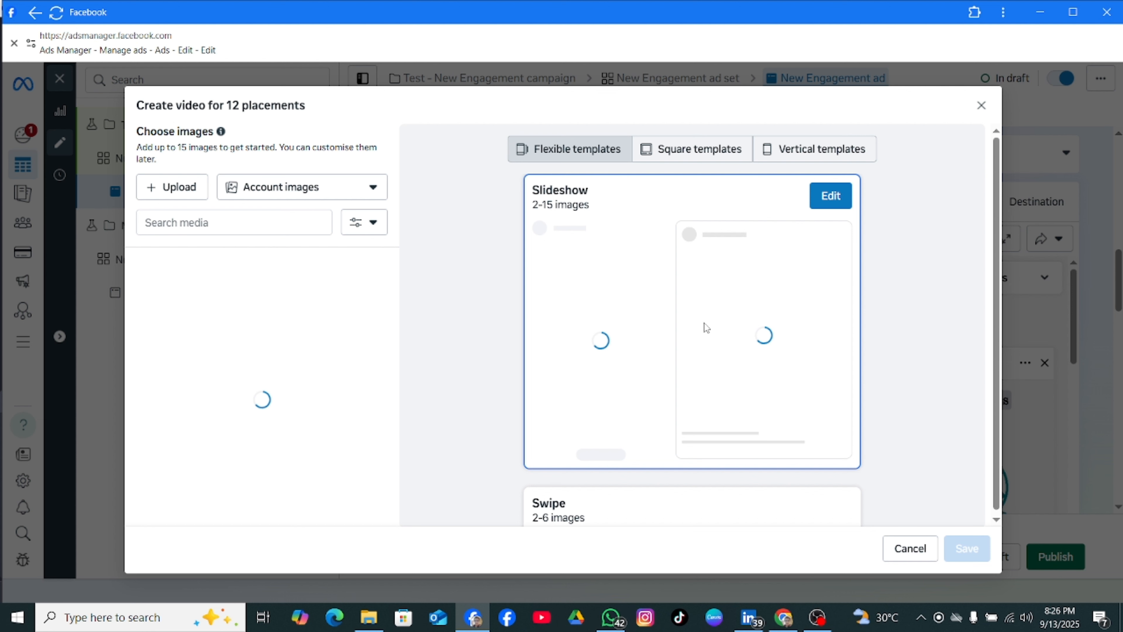
{"action": "scroll", "coordinate": [262, 365], "scroll_direction": "down", "scroll_amount": 1}
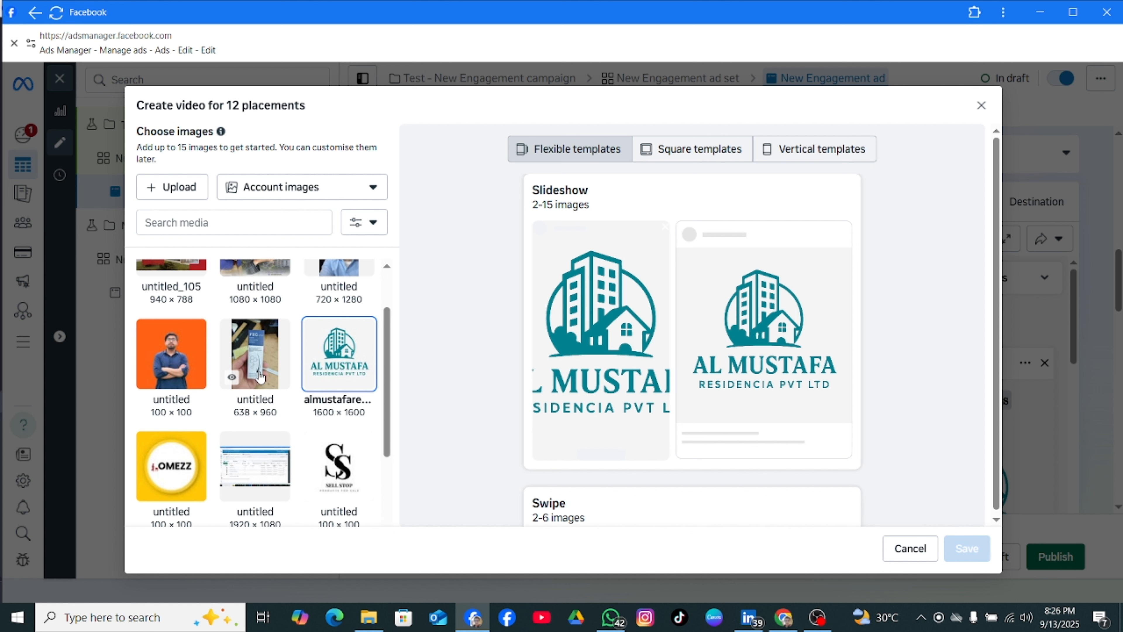
{"action": "left_click", "coordinate": [260, 376]}
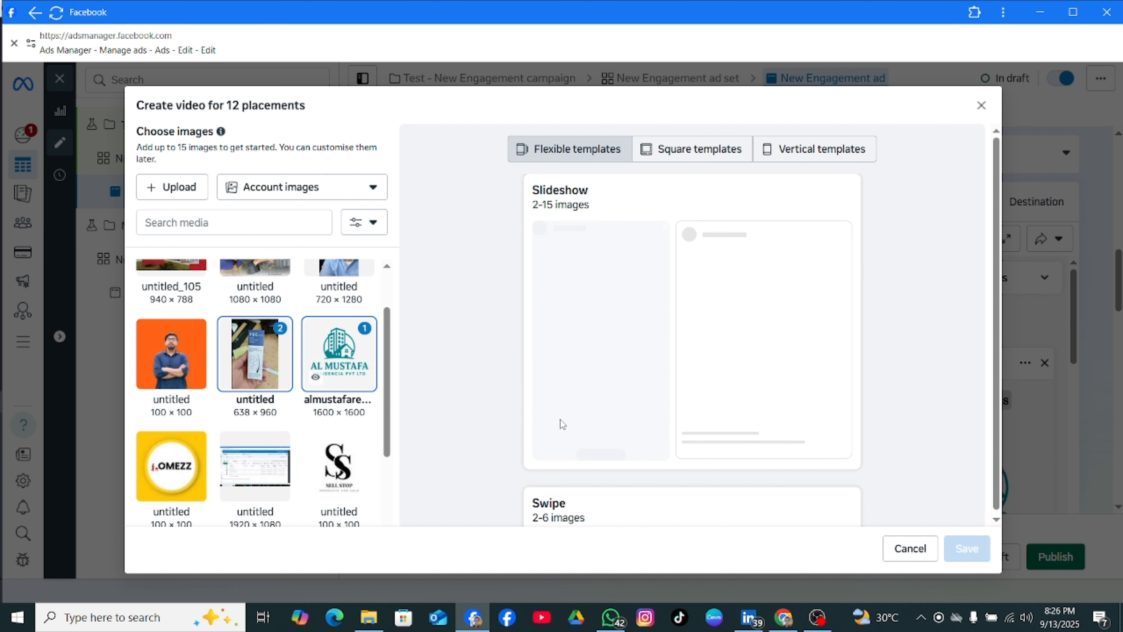
{"action": "scroll", "coordinate": [802, 445], "scroll_direction": "down", "scroll_amount": 3}
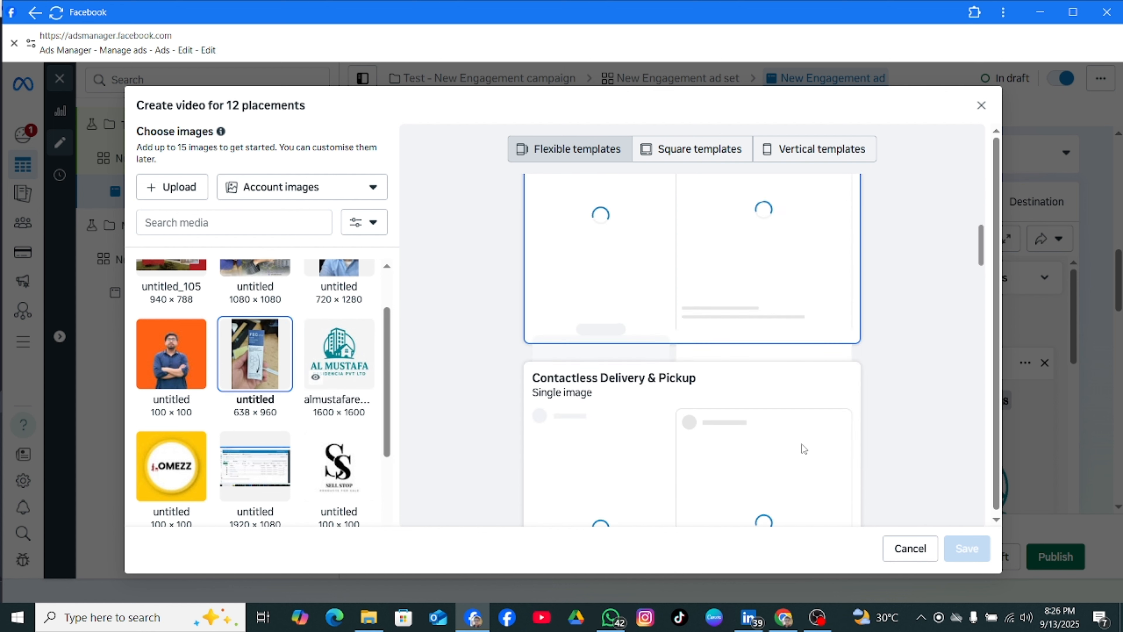
{"action": "scroll", "coordinate": [802, 445], "scroll_direction": "down", "scroll_amount": 1}
{"action": "scroll", "coordinate": [802, 444], "scroll_direction": "up", "scroll_amount": 4}
{"action": "scroll", "coordinate": [623, 386], "scroll_direction": "up", "scroll_amount": 4}
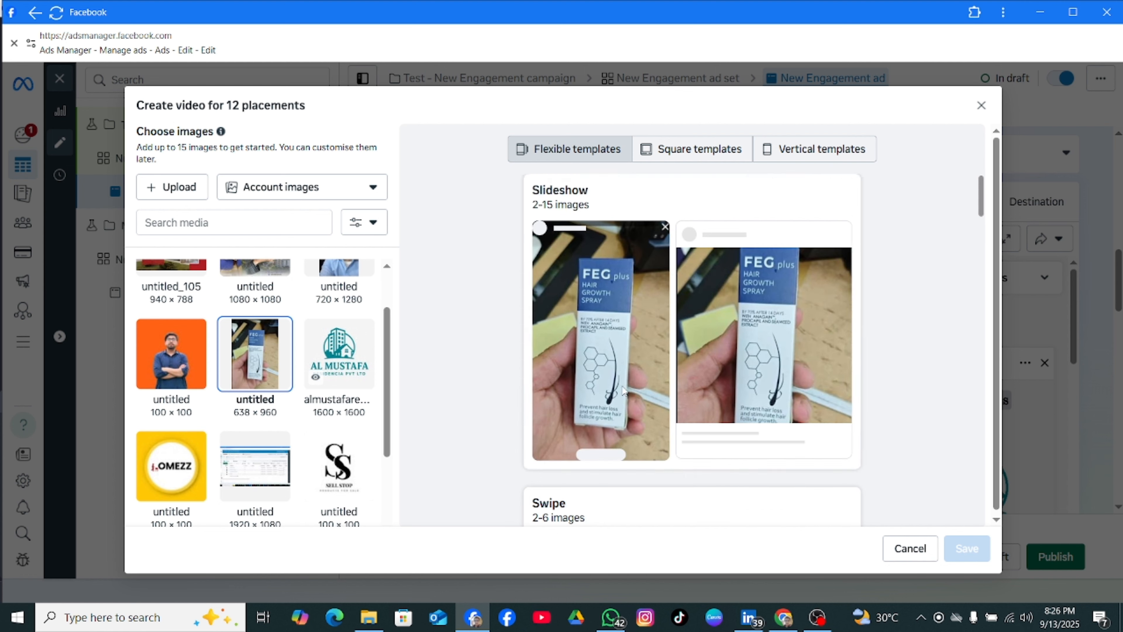
{"action": "scroll", "coordinate": [716, 367], "scroll_direction": "down", "scroll_amount": 1}
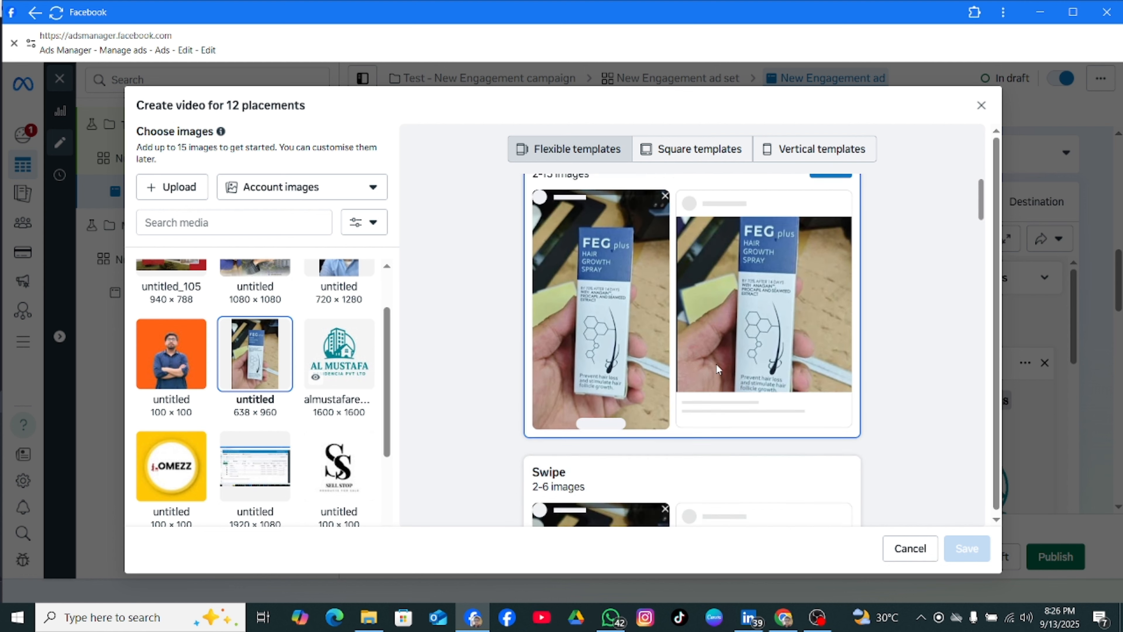
{"action": "scroll", "coordinate": [717, 369], "scroll_direction": "down", "scroll_amount": 10}
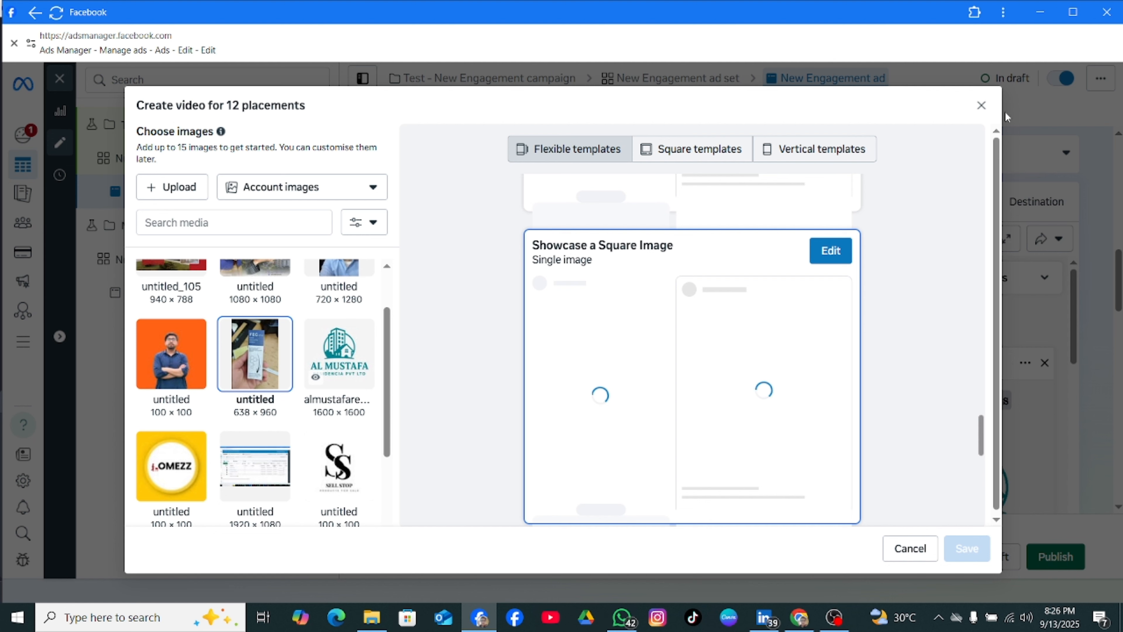
{"action": "scroll", "coordinate": [875, 341], "scroll_direction": "down", "scroll_amount": 5}
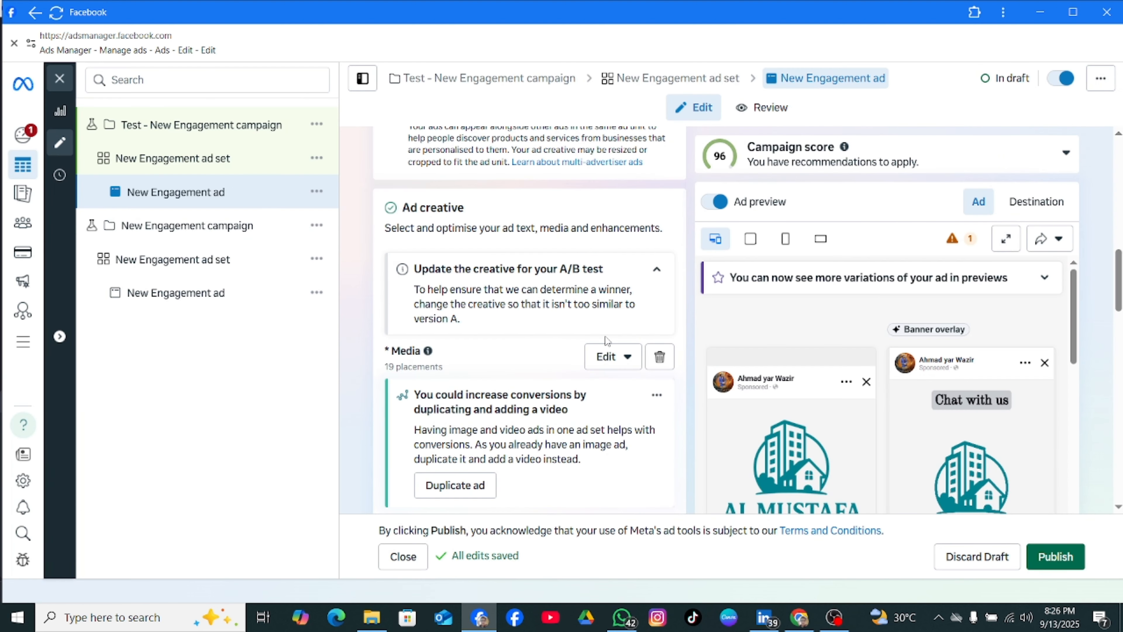
- Remove the existing media from the version B ad and start setting up a video ad creative
{"action": "left_click", "coordinate": [659, 366]}
{"action": "left_click", "coordinate": [451, 357]}
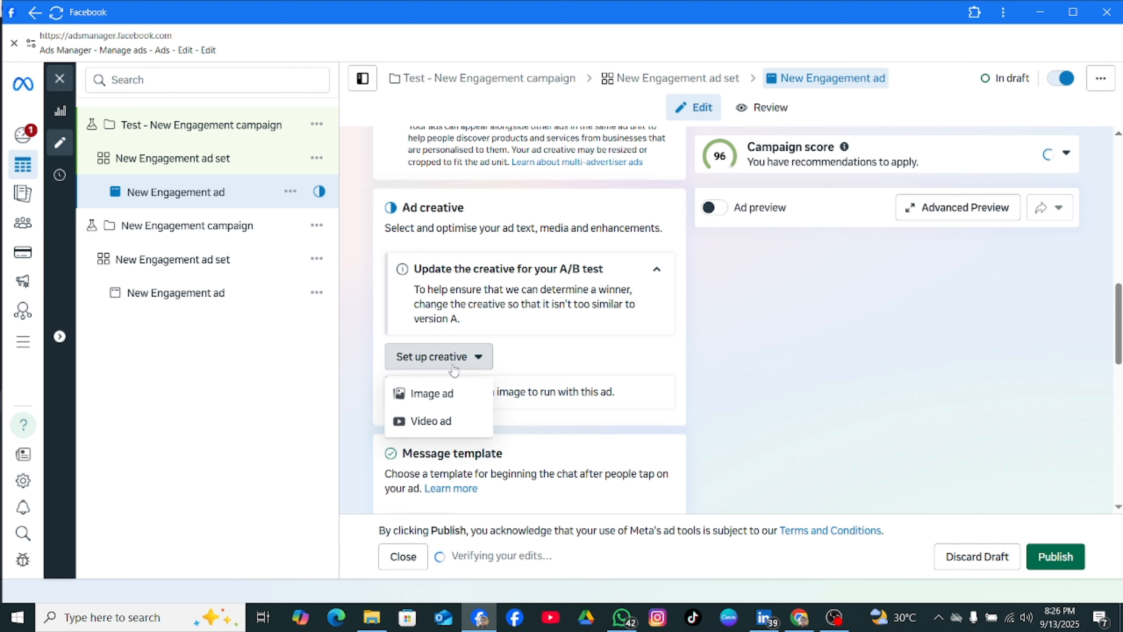
{"action": "left_click", "coordinate": [420, 422]}
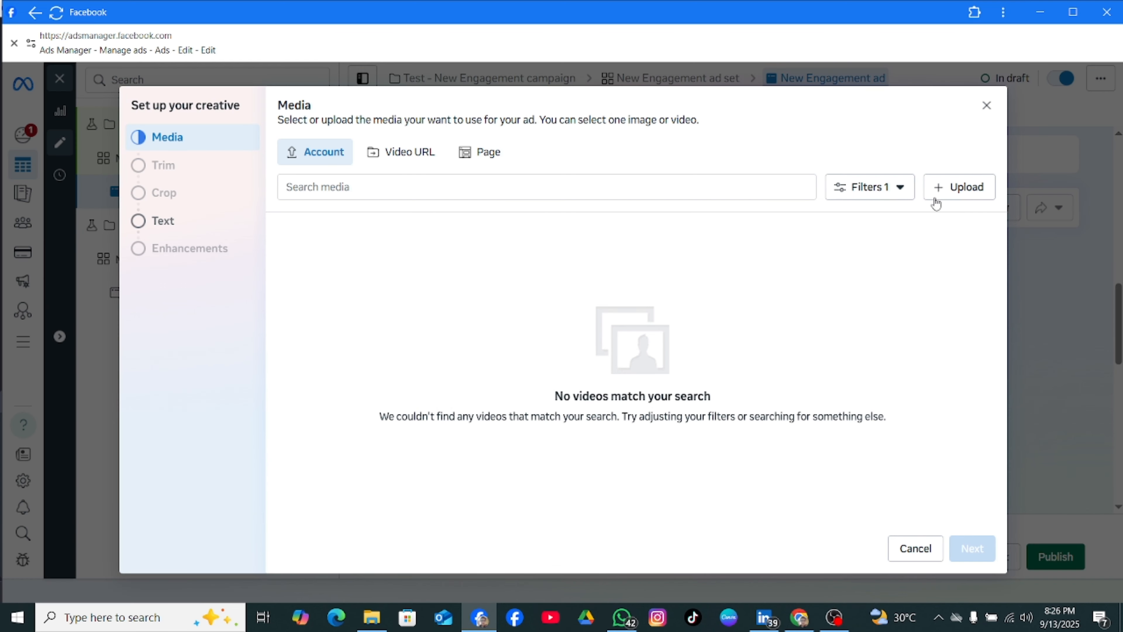
- Use the Page's 720 × 1280 video as the version B creative, skipping the trim and keeping the default crops, text and enhancements
{"action": "left_click", "coordinate": [476, 162]}
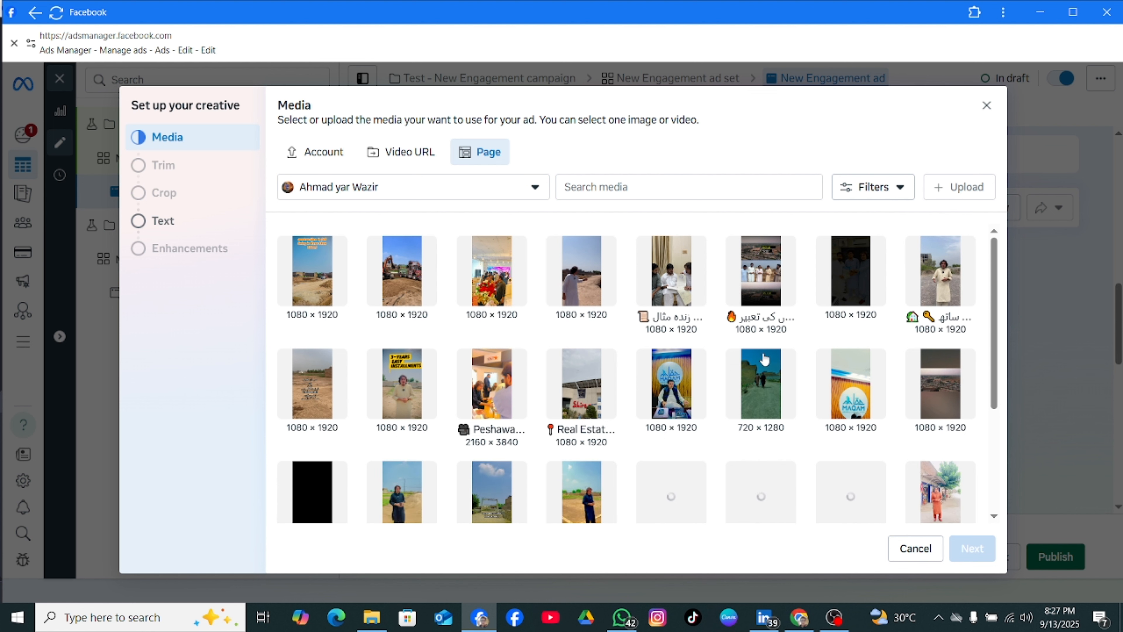
{"action": "left_click", "coordinate": [749, 396]}
{"action": "left_click", "coordinate": [956, 549]}
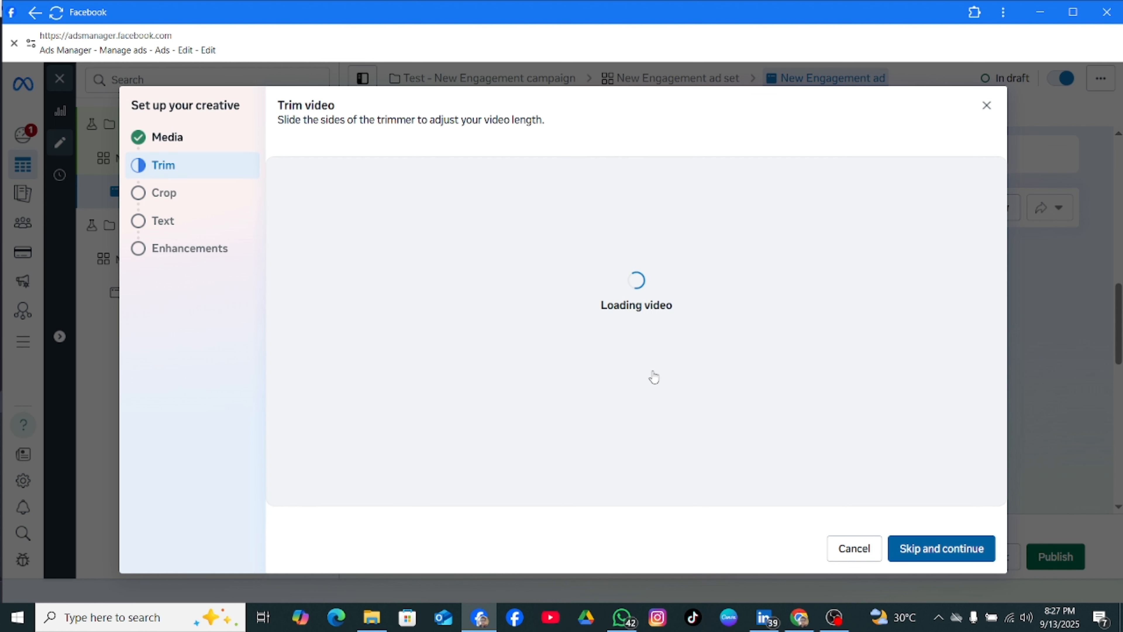
{"action": "left_click", "coordinate": [928, 547]}
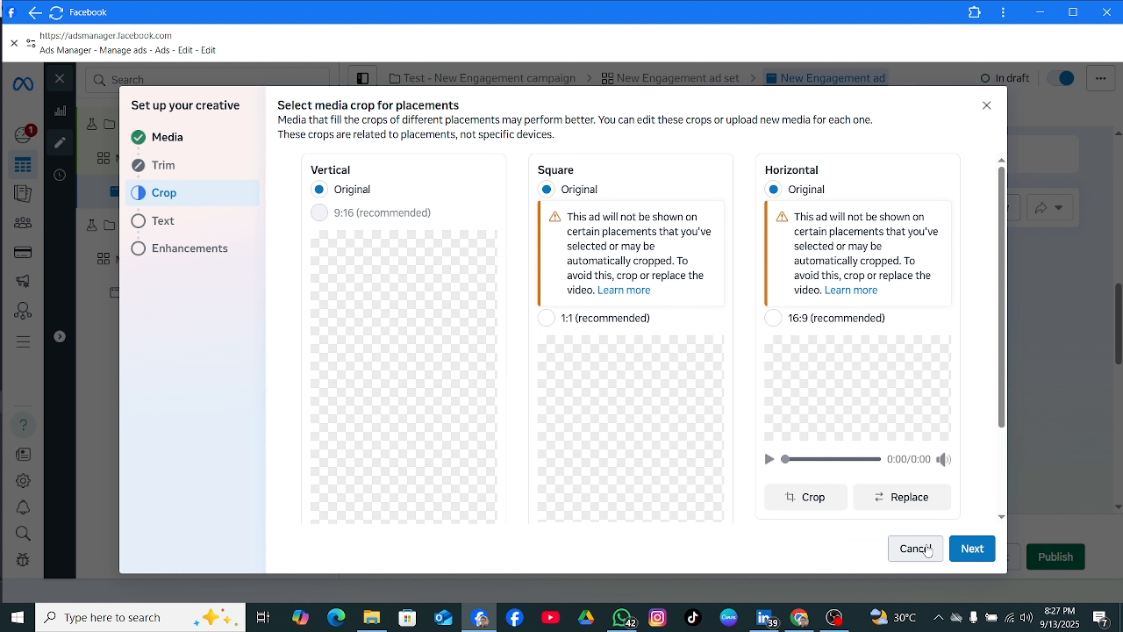
{"action": "left_click", "coordinate": [985, 550]}
{"action": "left_click", "coordinate": [985, 550]}
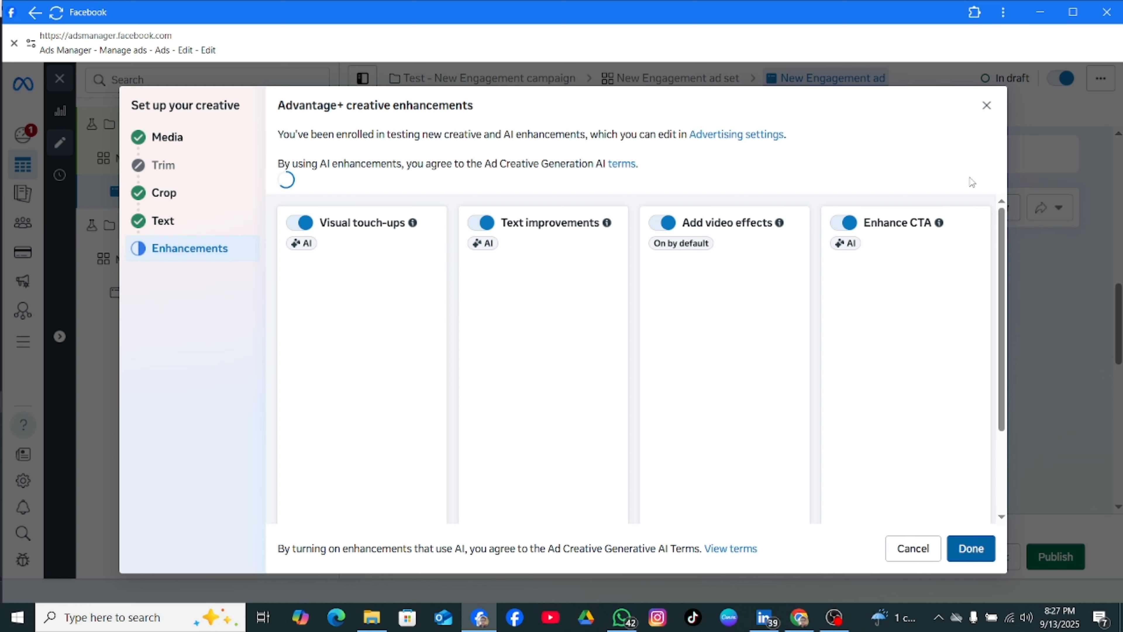
{"action": "left_click", "coordinate": [971, 552]}
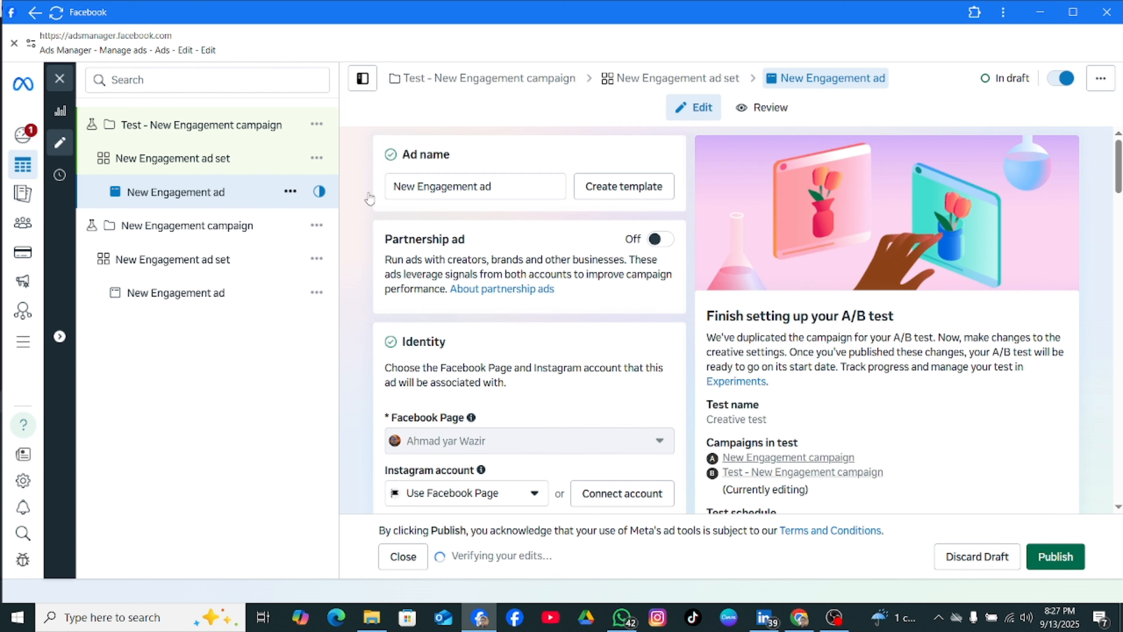
- Publish version B of the test campaign with its video creative
{"action": "scroll", "coordinate": [512, 347], "scroll_direction": "down", "scroll_amount": 10}
{"action": "scroll", "coordinate": [551, 267], "scroll_direction": "down", "scroll_amount": 5}
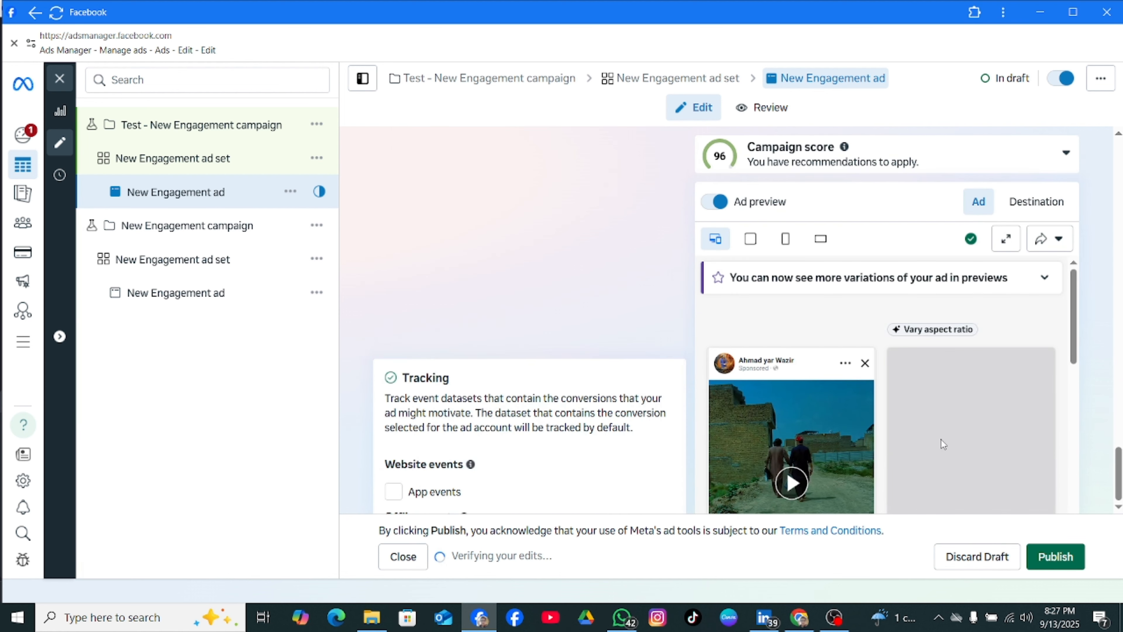
{"action": "scroll", "coordinate": [942, 440], "scroll_direction": "down", "scroll_amount": 5}
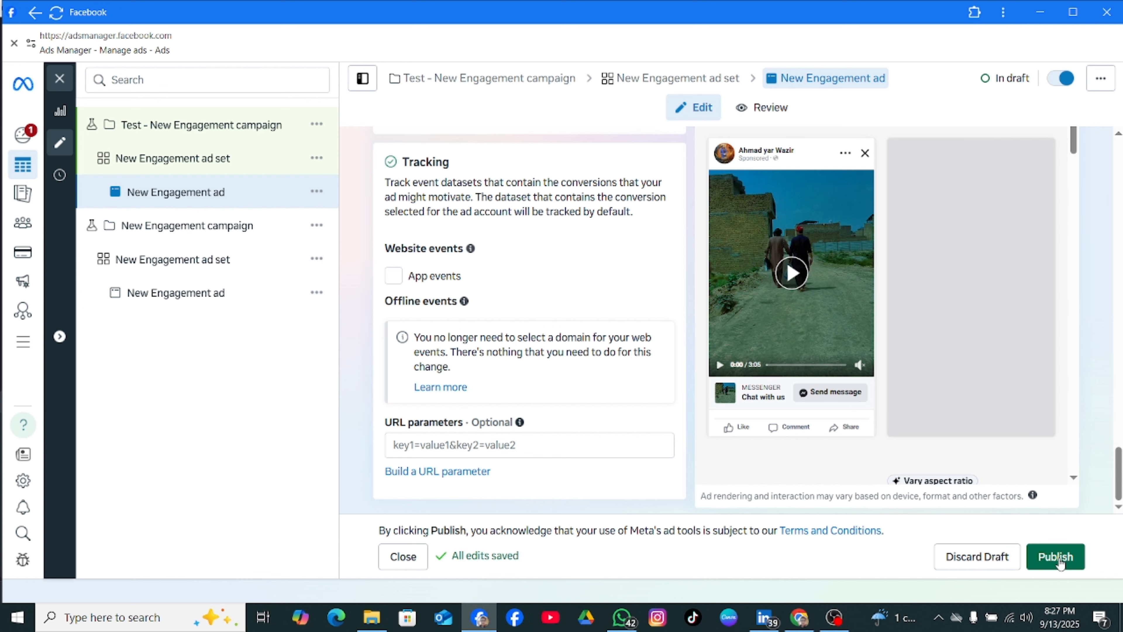
{"action": "left_click", "coordinate": [1057, 558]}
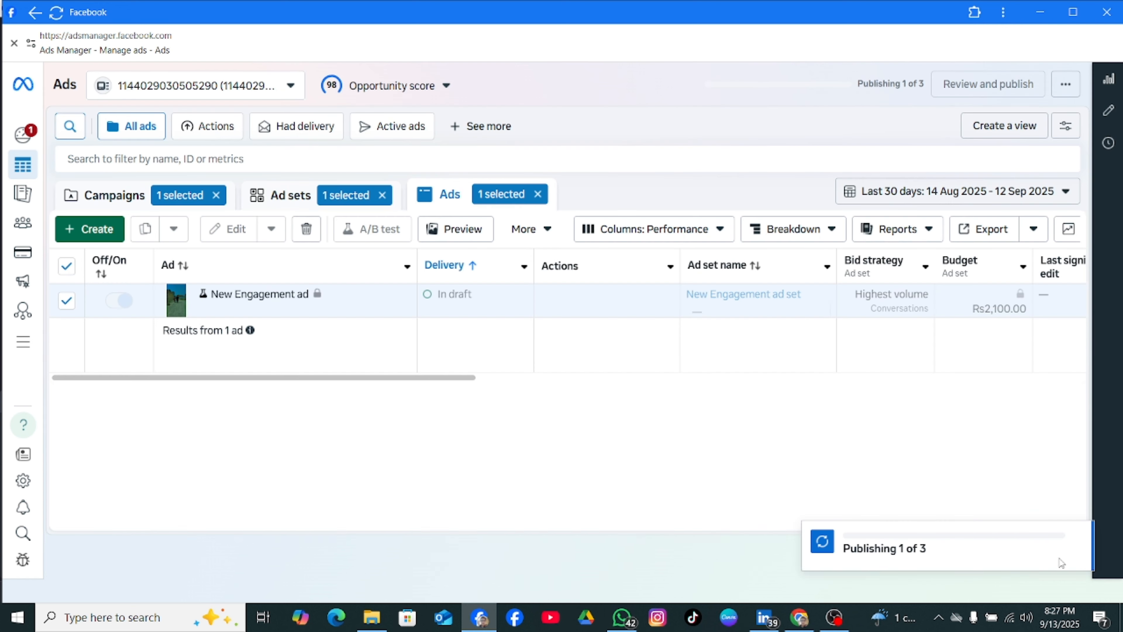
- Clear the ad, ad set and campaign selections to list all ads in the account
{"action": "left_click", "coordinate": [537, 194]}
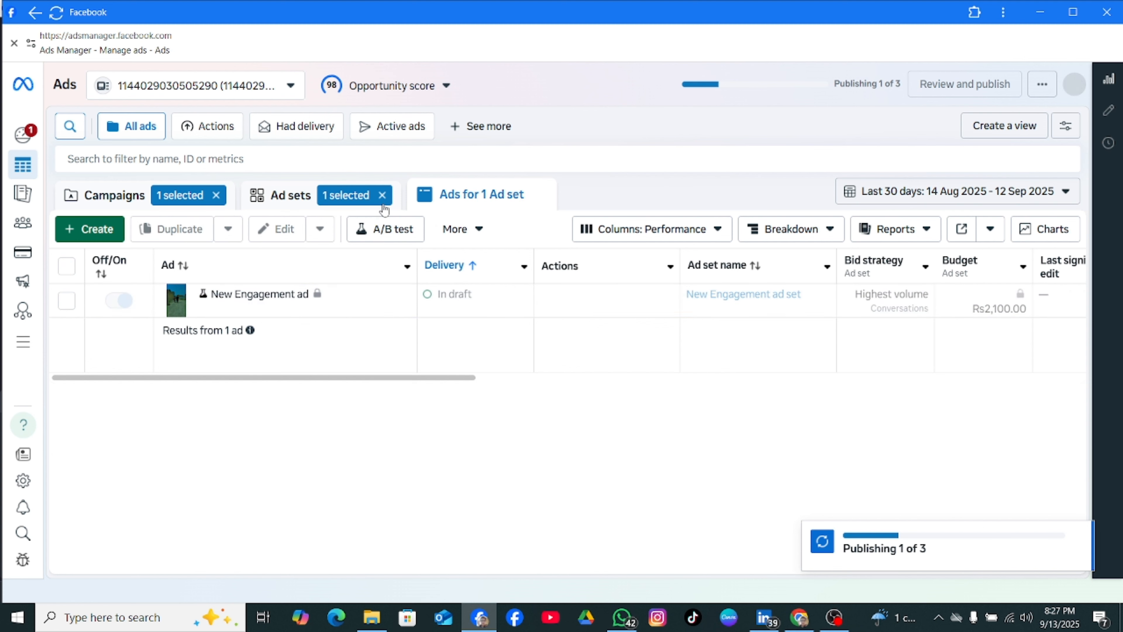
{"action": "left_click", "coordinate": [382, 195]}
{"action": "left_click", "coordinate": [216, 196]}
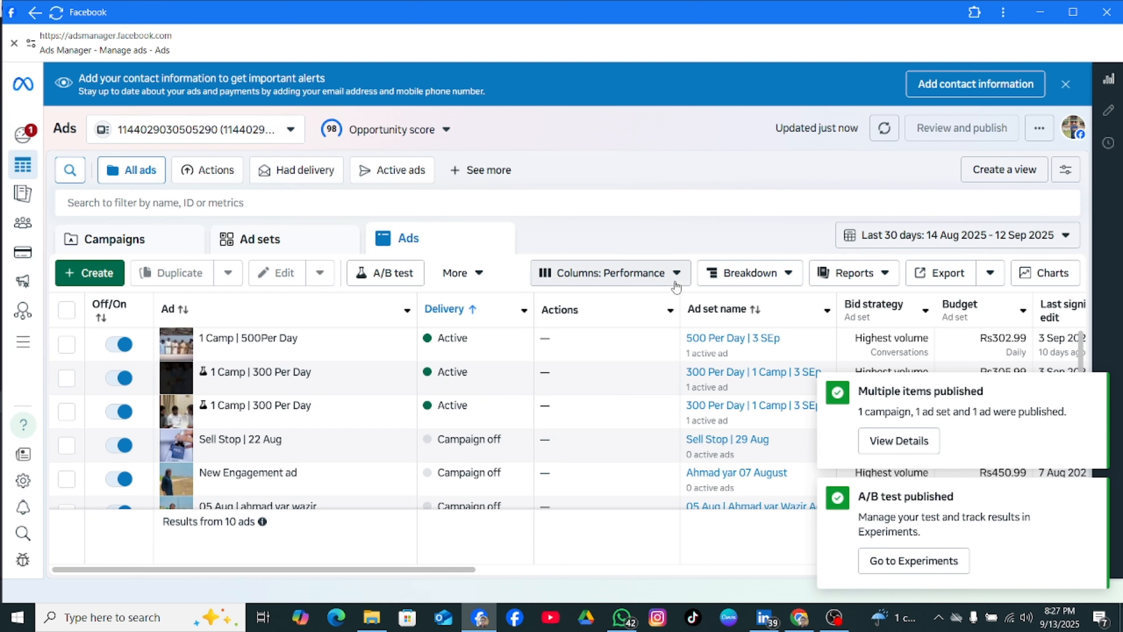
- Check the delivery status of both A/B test versions in the campaigns list and in the list of all ads
{"action": "left_click", "coordinate": [170, 235]}
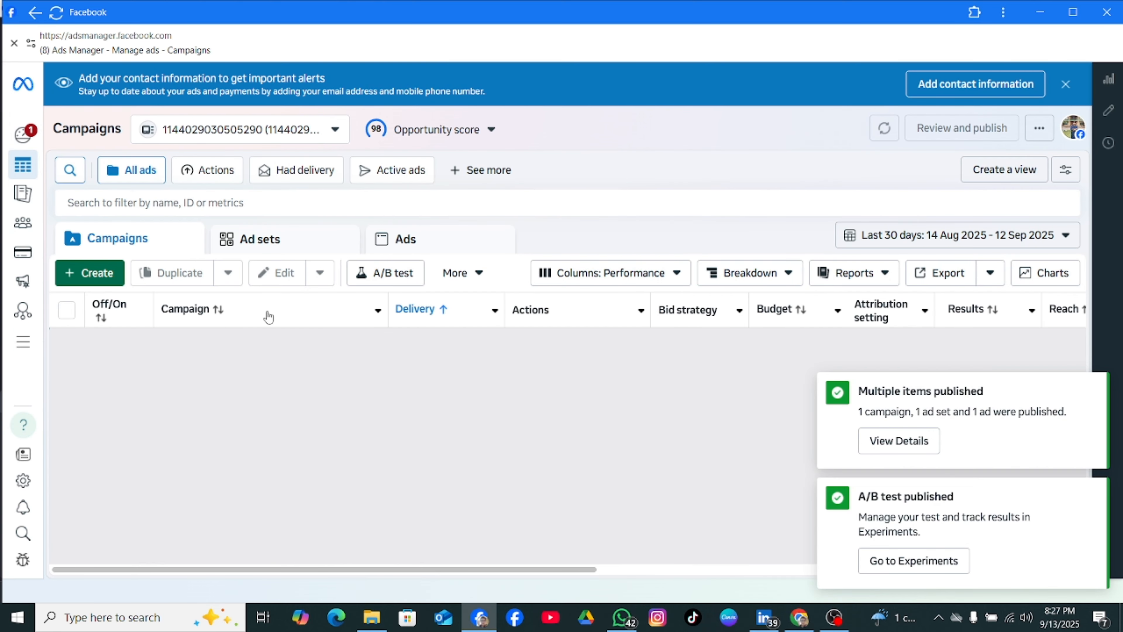
{"action": "scroll", "coordinate": [420, 483], "scroll_direction": "down", "scroll_amount": 1}
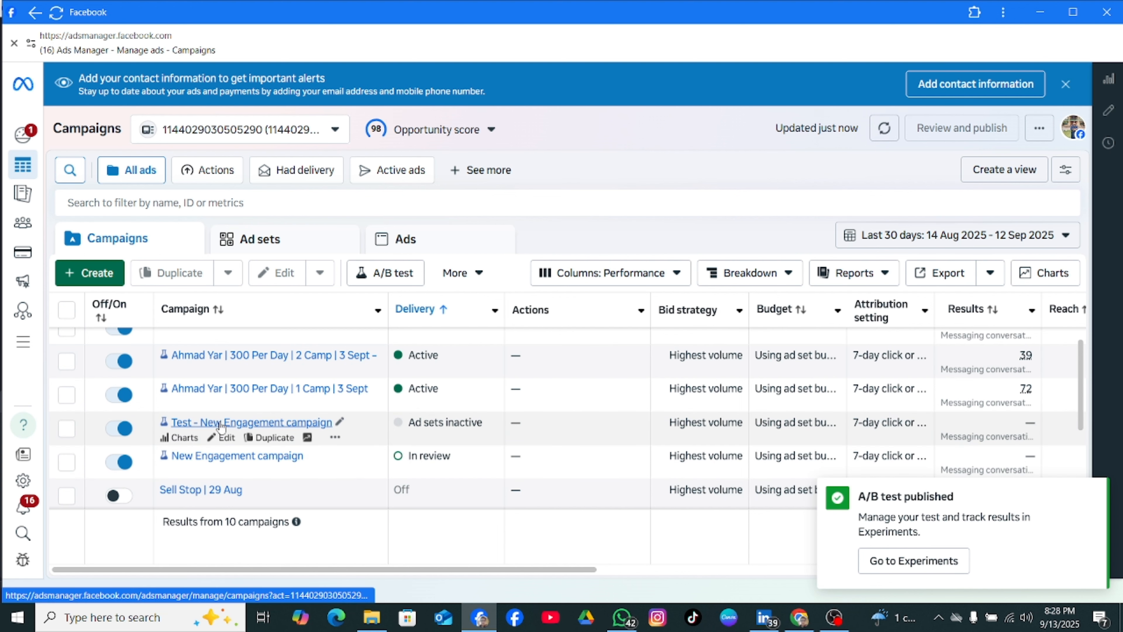
{"action": "left_click", "coordinate": [418, 241]}
{"action": "scroll", "coordinate": [275, 418], "scroll_direction": "down", "scroll_amount": 1}
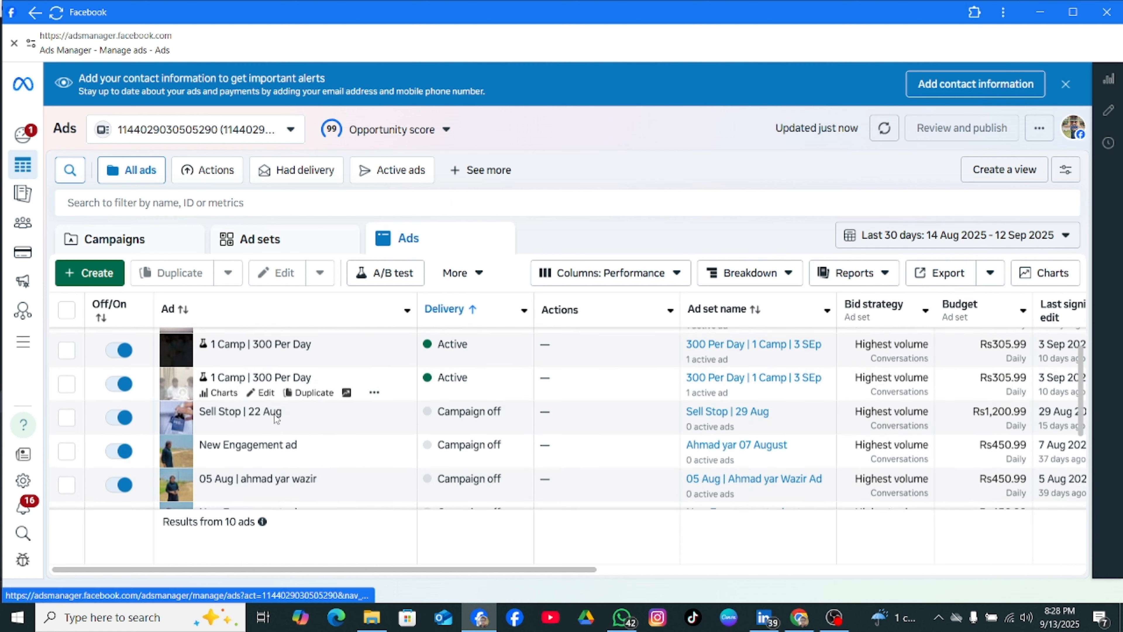
{"action": "scroll", "coordinate": [359, 381], "scroll_direction": "down", "scroll_amount": 2}
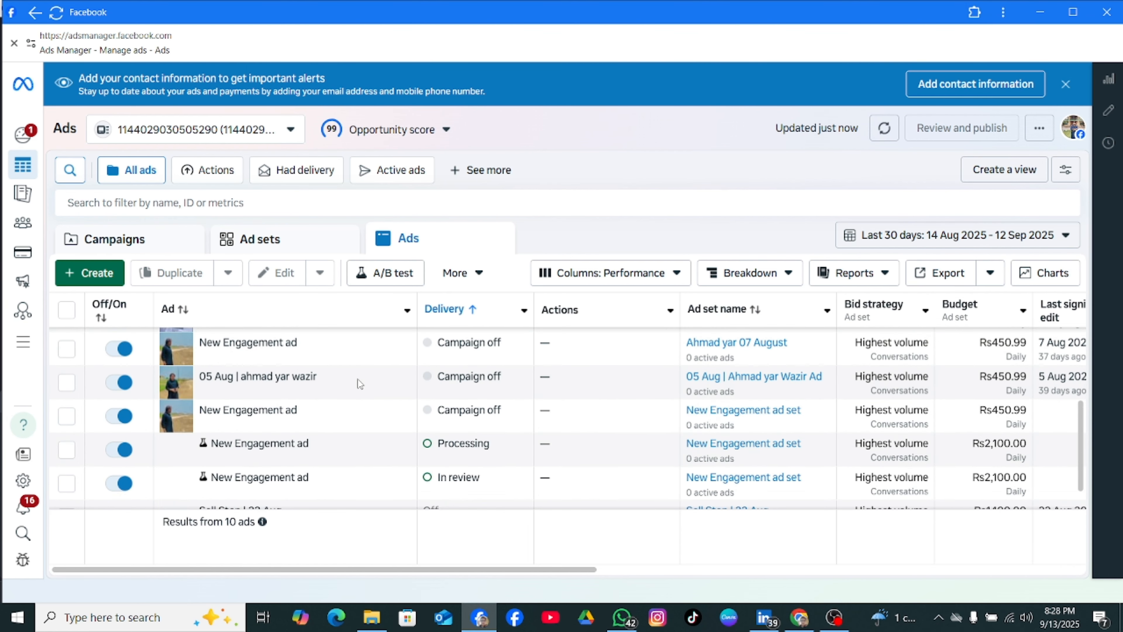
{"action": "scroll", "coordinate": [358, 379], "scroll_direction": "down", "scroll_amount": 1}
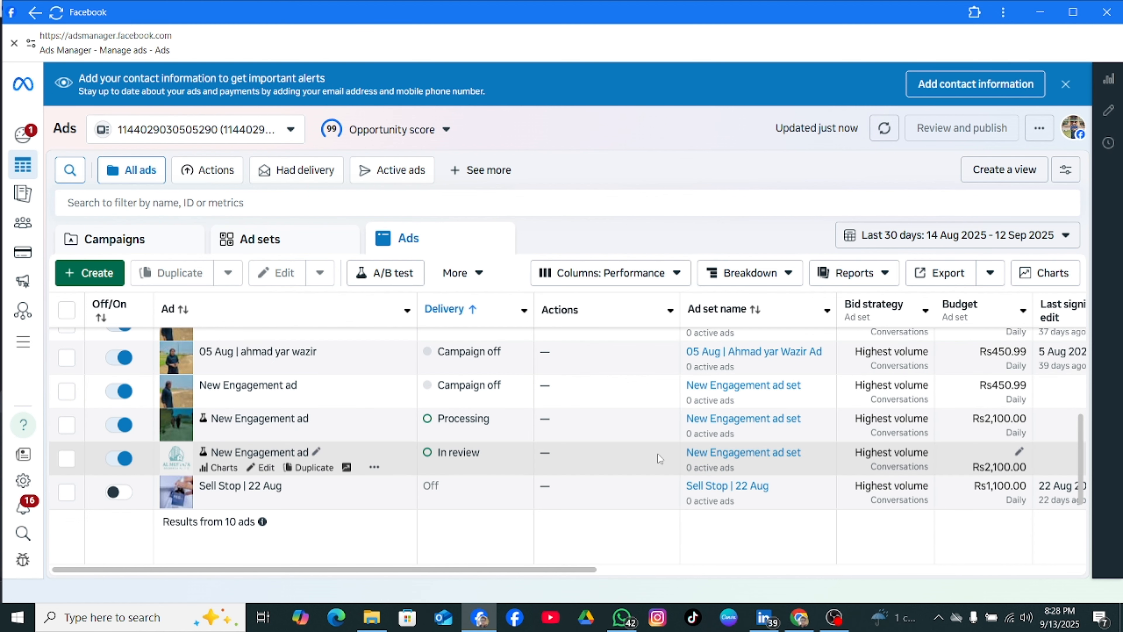
- Turn off the "New Engagement campaign" and "Test - New Engagement campaign" campaigns and leave neither selected
{"action": "left_click", "coordinate": [152, 254]}
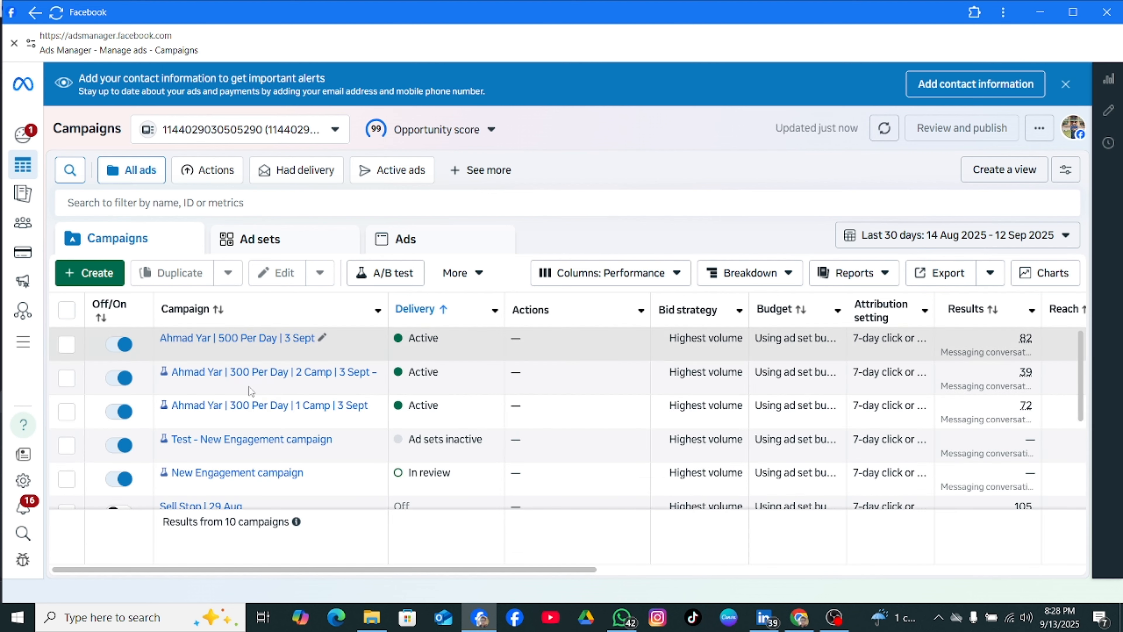
{"action": "scroll", "coordinate": [225, 426], "scroll_direction": "down", "scroll_amount": 2}
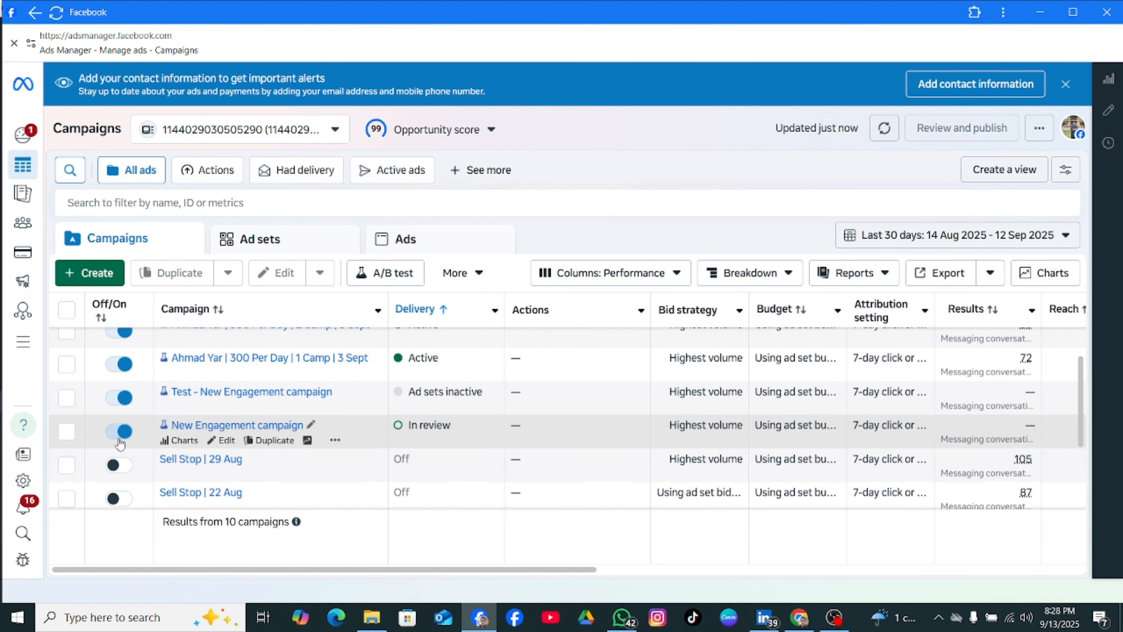
{"action": "left_click", "coordinate": [108, 429]}
{"action": "left_click", "coordinate": [119, 399]}
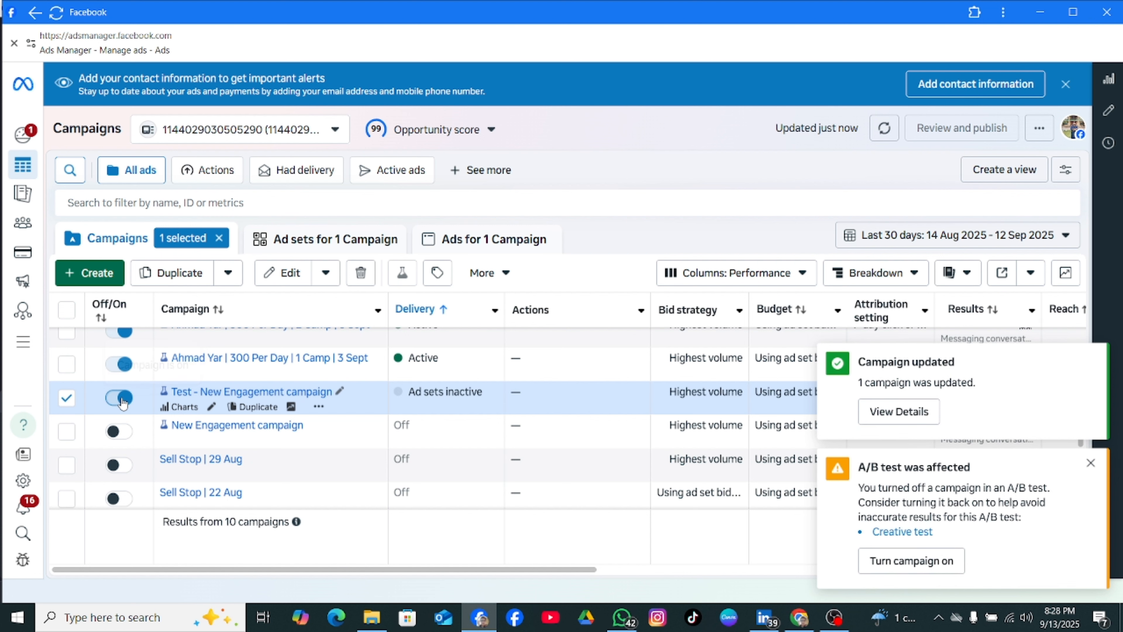
{"action": "left_click", "coordinate": [68, 400]}
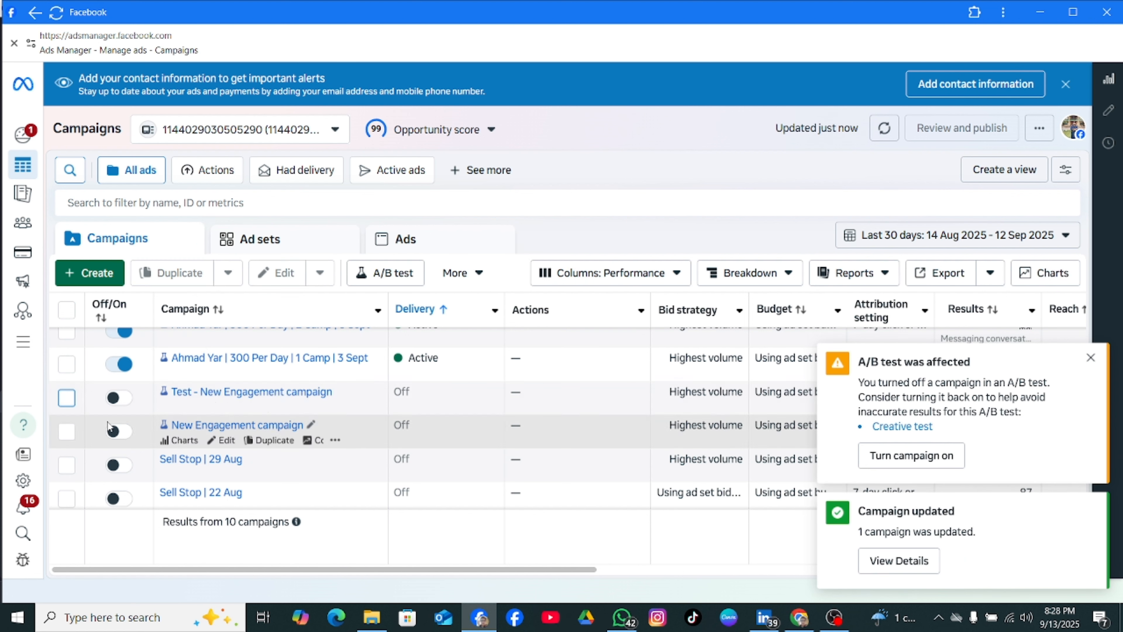
- Delete the "Test - New Engagement campaign" and "New Engagement campaign" campaigns together
{"action": "left_click", "coordinate": [67, 398]}
{"action": "left_click", "coordinate": [66, 431]}
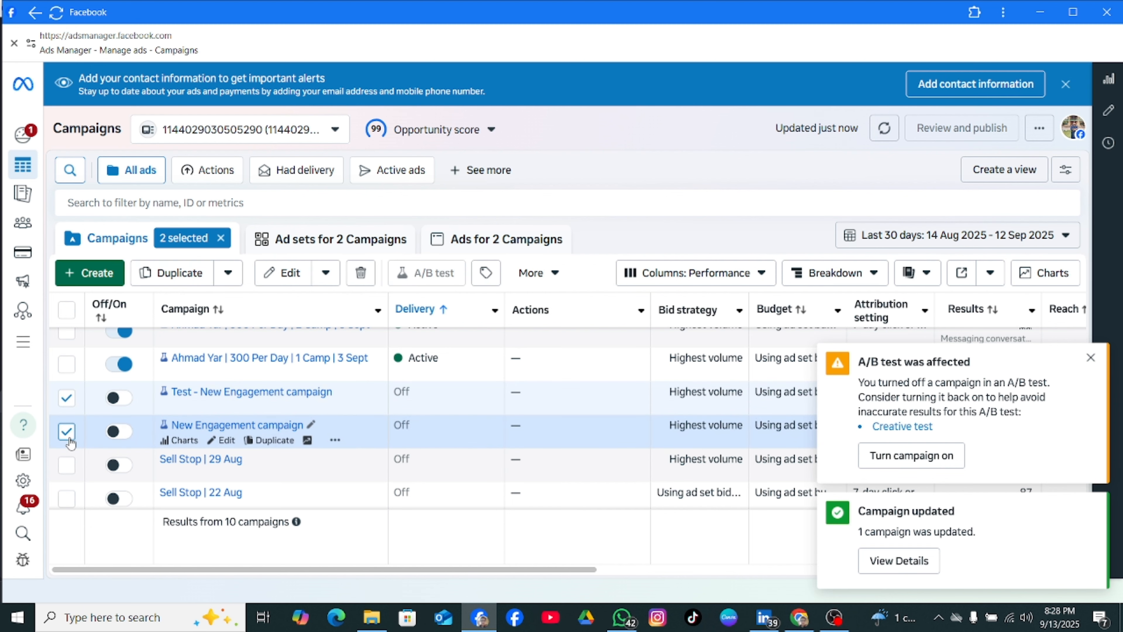
{"action": "left_click", "coordinate": [361, 272]}
{"action": "left_click", "coordinate": [685, 291]}
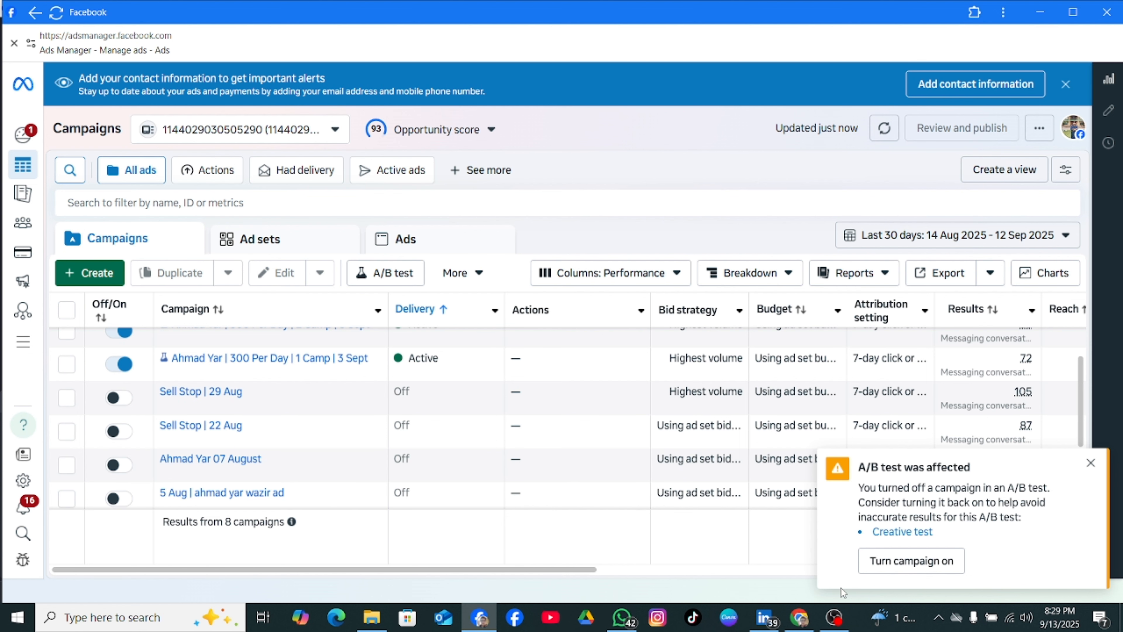
{"action": "mouse_move", "coordinate": [848, 611]}
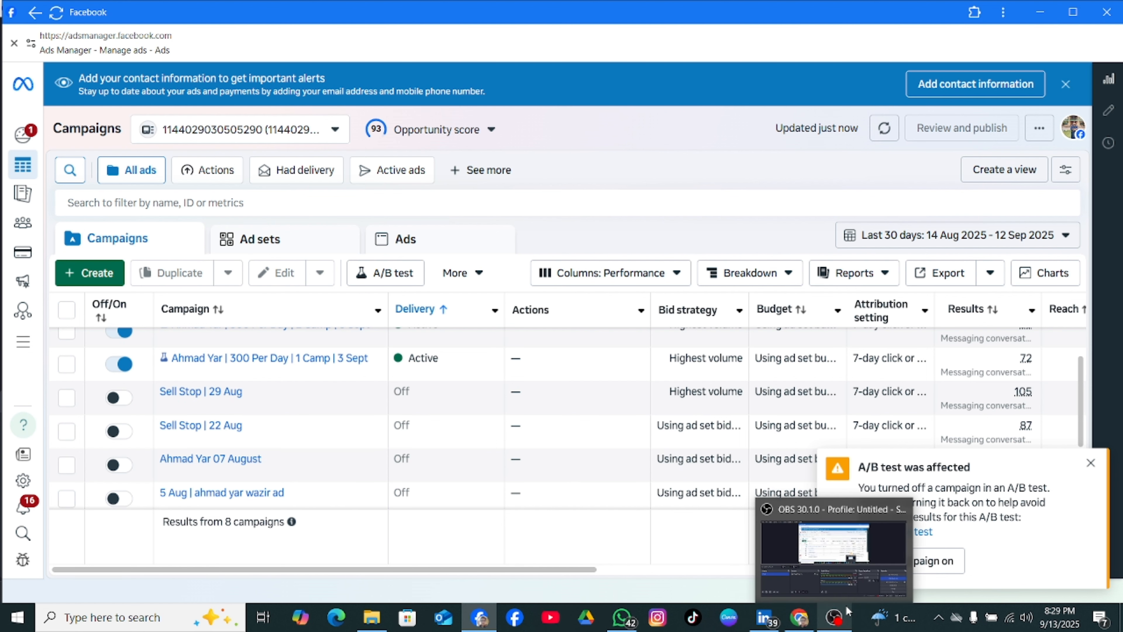